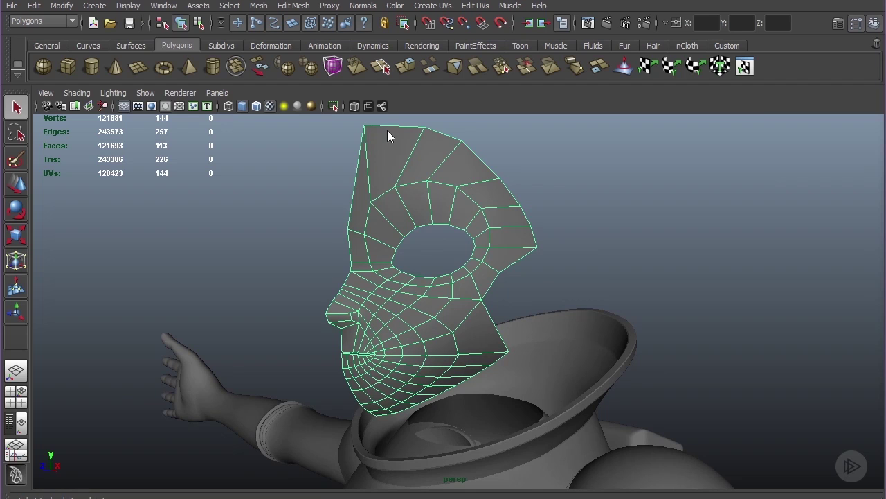
# Create a mirrored instance of the half face using Duplicate Special with X scale -1
pyautogui.moveTo(445, 270)
pyautogui.keyDown('alt'); pyautogui.mouseDown()
pyautogui.moveTo(477, 269)
pyautogui.moveTo(447, 268)
pyautogui.mouseUp(); pyautogui.keyUp('alt')
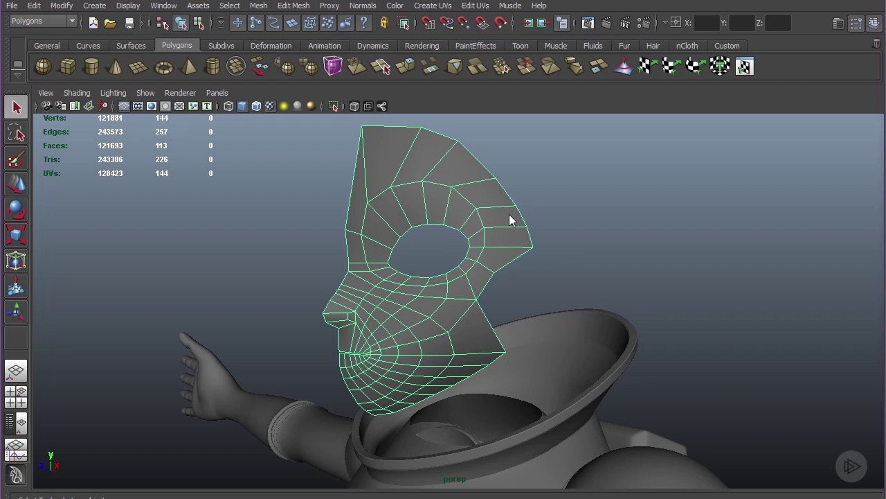
pyautogui.keyDown('alt'); pyautogui.moveTo(466, 229); pyautogui.dragTo(497, 217); pyautogui.keyUp('alt')
pyautogui.click(34, 6)
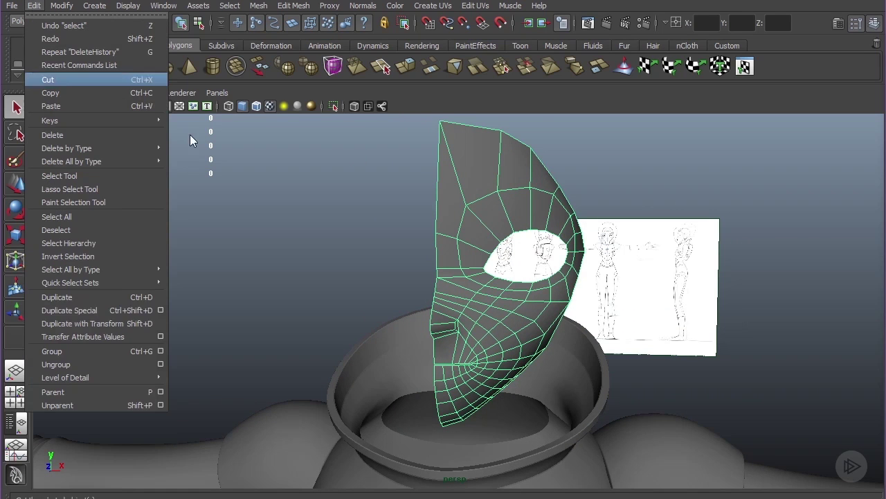
pyautogui.click(161, 310)
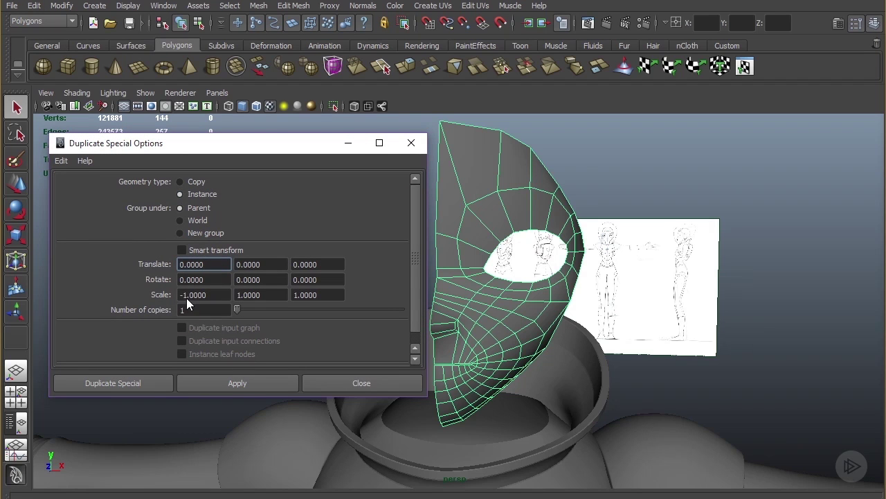
pyautogui.click(207, 385)
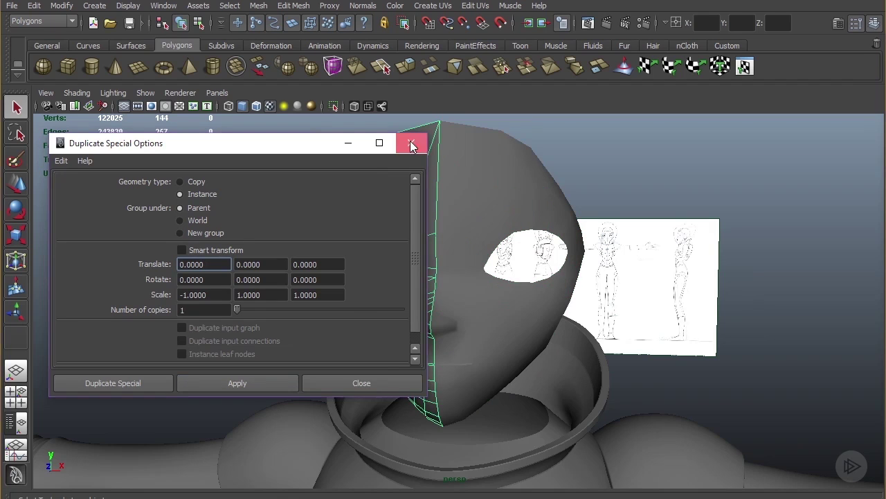
pyautogui.click(412, 143)
# Select the outer boundary vertices beside the eye and shift them slightly forward toward the face
pyautogui.keyDown('alt'); pyautogui.moveTo(470, 223); pyautogui.dragTo(357, 186); pyautogui.keyUp('alt')
pyautogui.moveTo(378, 193); pyautogui.dragTo(358, 198, button='right')
pyautogui.moveTo(367, 171); pyautogui.dragTo(412, 269)
pyautogui.keyDown('alt'); pyautogui.moveTo(297, 289); pyautogui.dragTo(360, 269); pyautogui.keyUp('alt')
pyautogui.press('w')
pyautogui.moveTo(447, 242); pyautogui.dragTo(466, 224)
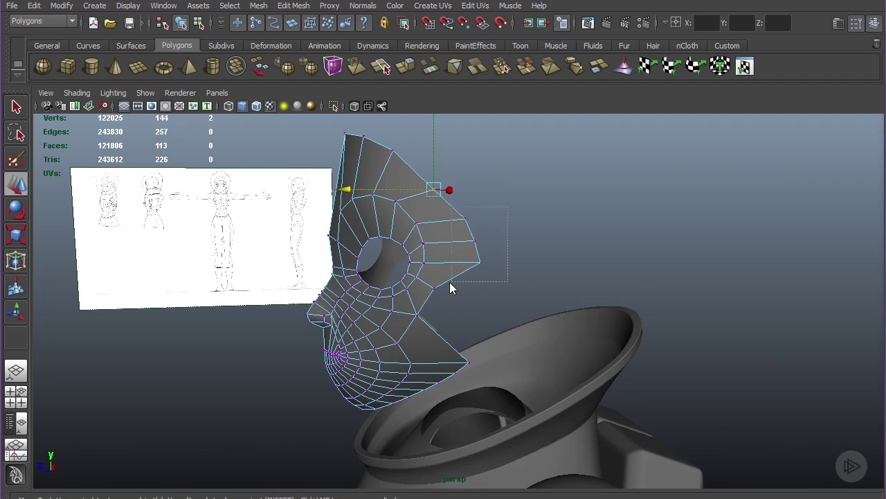
pyautogui.moveTo(450, 287); pyautogui.dragTo(450, 286)
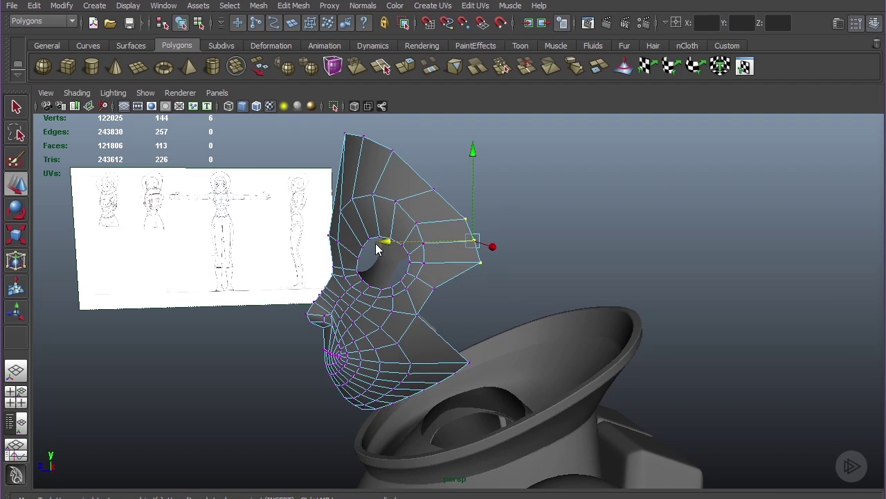
pyautogui.moveTo(387, 242); pyautogui.dragTo(379, 244)
# Adjust the vertices along the top edge of the forehead near the centre line
pyautogui.keyDown('alt'); pyautogui.moveTo(381, 239); pyautogui.dragTo(410, 226); pyautogui.keyUp('alt')
pyautogui.moveTo(425, 181); pyautogui.dragTo(451, 197)
pyautogui.moveTo(450, 187); pyautogui.dragTo(521, 194)
pyautogui.keyDown('alt'); pyautogui.moveTo(502, 148); pyautogui.dragTo(530, 231); pyautogui.keyUp('alt')
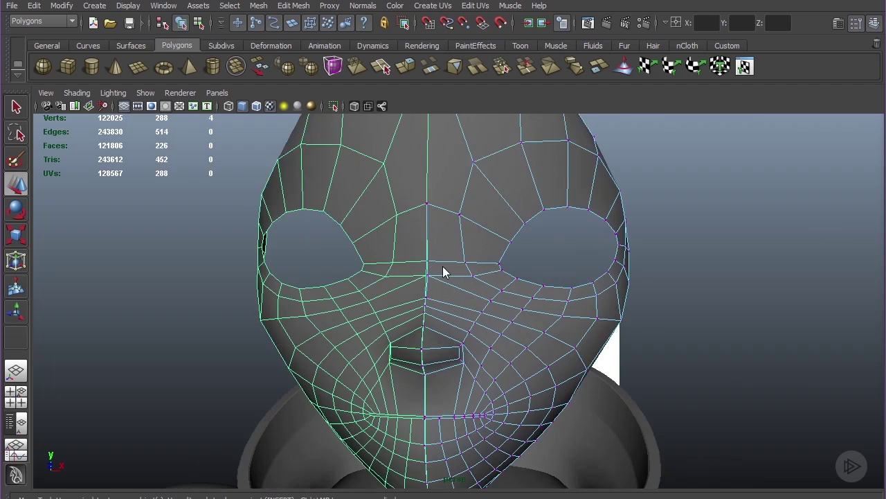
# Cut a new edge across the upper side of the nose to the centre line and delete the diagonal edge above it
pyautogui.keyDown('alt'); pyautogui.moveTo(445, 271); pyautogui.dragTo(497, 266, button='right'); pyautogui.keyUp('alt')
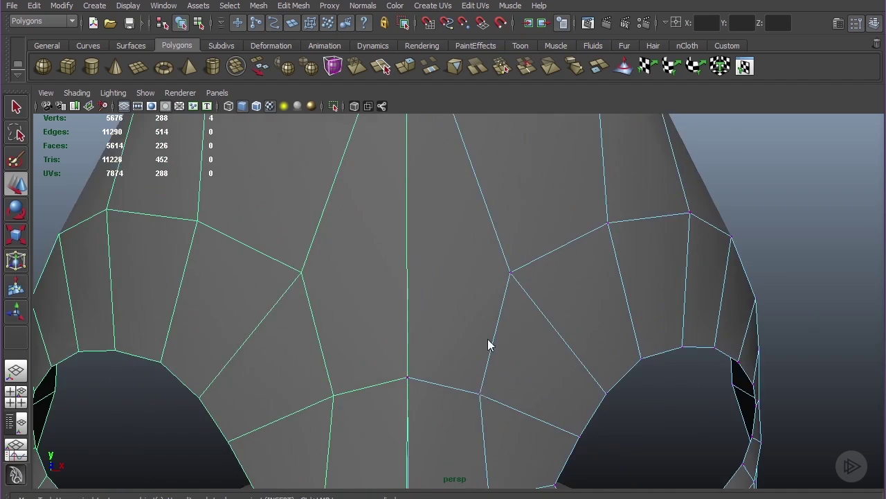
pyautogui.keyDown('alt'); pyautogui.moveTo(487, 339); pyautogui.dragTo(473, 253, button='right'); pyautogui.keyUp('alt')
pyautogui.keyDown('alt'); pyautogui.moveTo(474, 253); pyautogui.dragTo(464, 253); pyautogui.keyUp('alt')
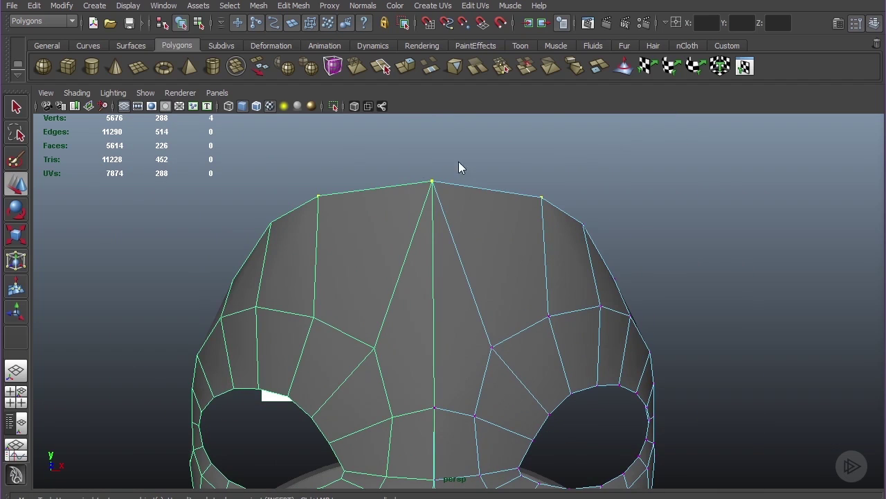
pyautogui.keyDown('alt'); pyautogui.moveTo(418, 165); pyautogui.dragTo(487, 293, button='right'); pyautogui.keyUp('alt')
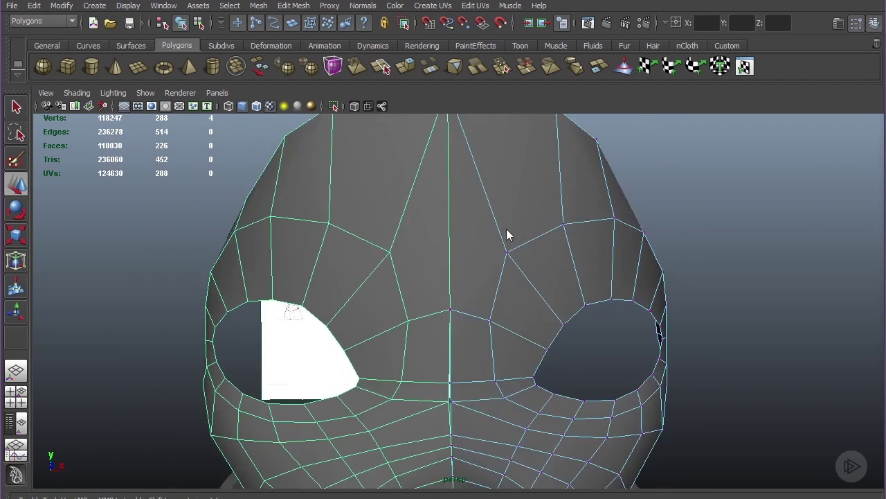
pyautogui.keyDown('alt'); pyautogui.moveTo(508, 236); pyautogui.dragTo(451, 247); pyautogui.keyUp('alt')
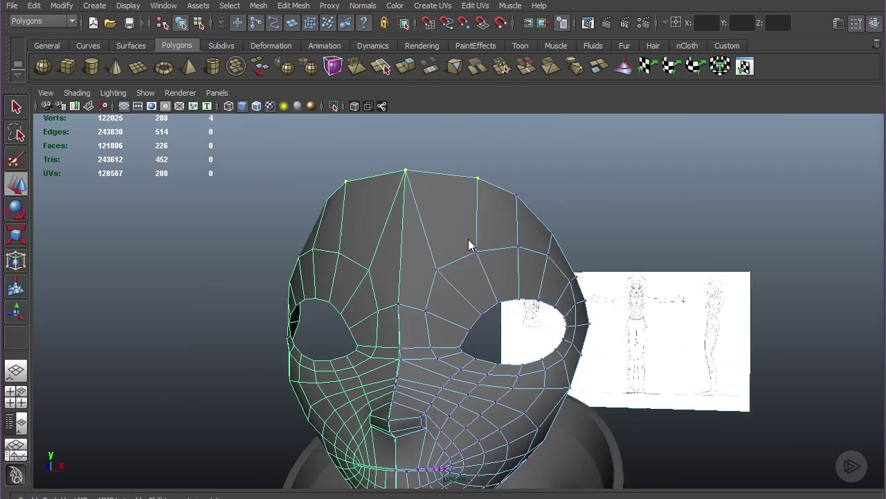
pyautogui.keyDown('alt'); pyautogui.moveTo(470, 243); pyautogui.dragTo(475, 214); pyautogui.keyUp('alt')
pyautogui.keyDown('alt'); pyautogui.moveTo(475, 214); pyautogui.dragTo(462, 269, button='right'); pyautogui.keyUp('alt')
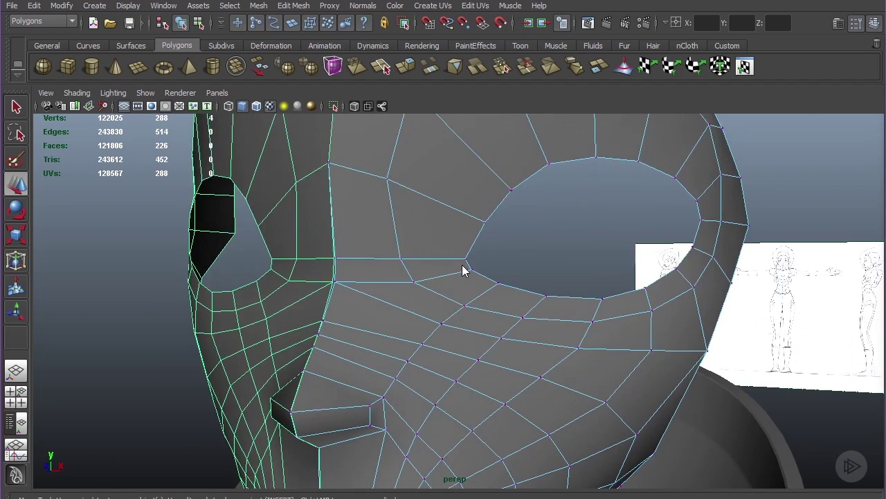
pyautogui.click(470, 304)
pyautogui.keyDown('shift'); pyautogui.moveTo(473, 307); pyautogui.dragTo(436, 336, button='right'); pyautogui.keyUp('shift')
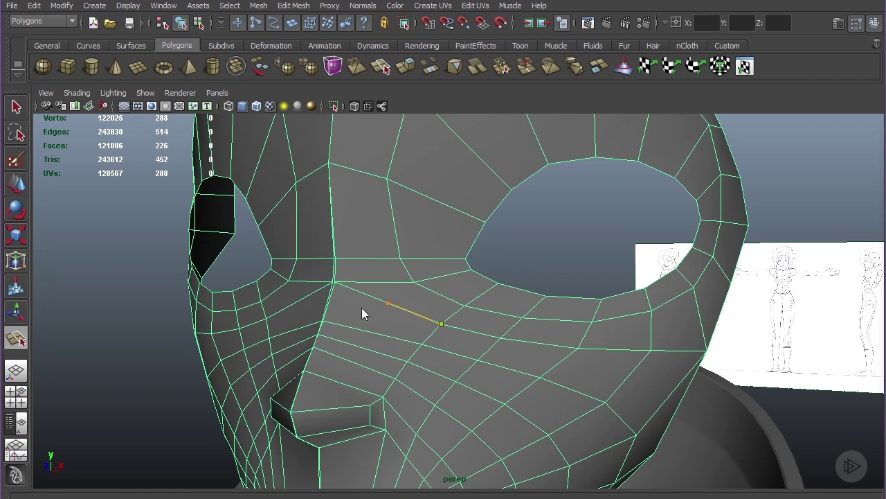
pyautogui.click(333, 301)
pyautogui.press('w')
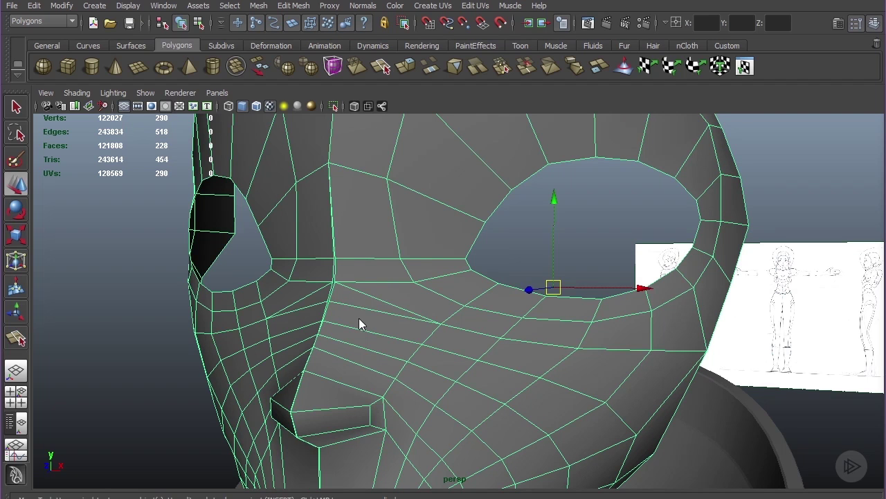
pyautogui.click(366, 292)
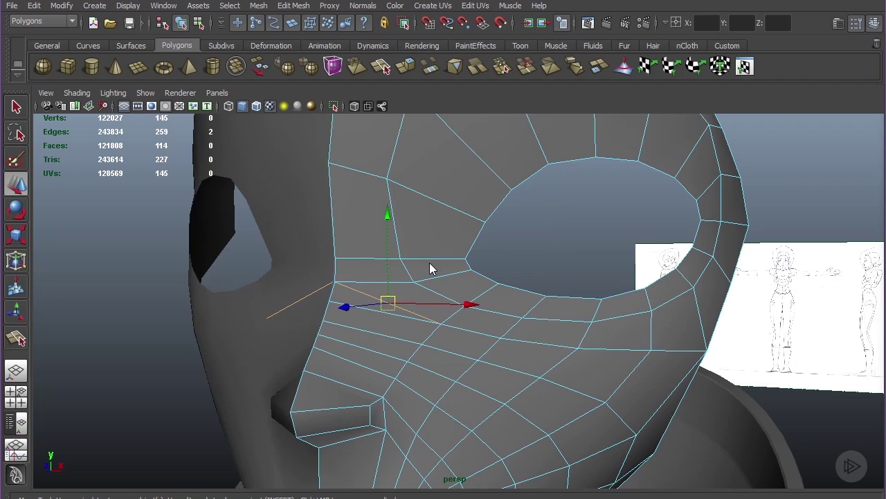
pyautogui.press('Delete')
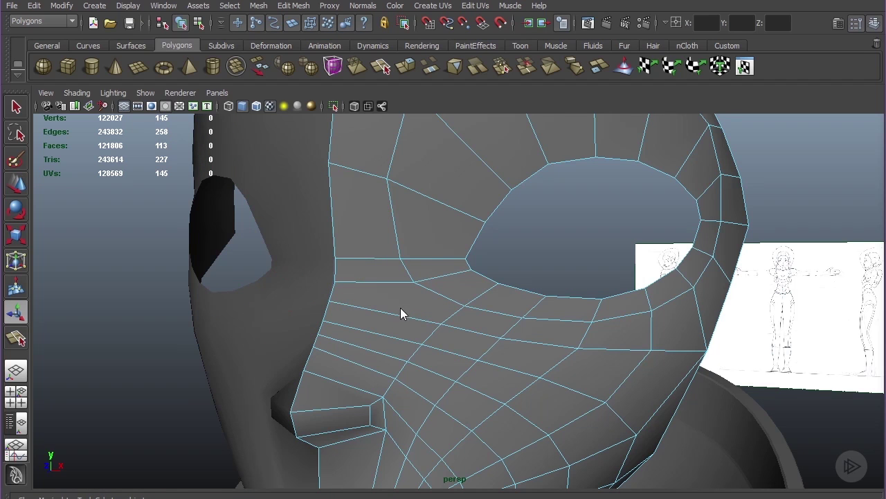
# Insert an edge loop down the side of the nose through the mouth area and connect its upper end to the vertex near the inner eye corner
pyautogui.press('y')
pyautogui.keyDown('alt'); pyautogui.moveTo(397, 346); pyautogui.dragTo(412, 298, button='middle'); pyautogui.keyUp('alt')
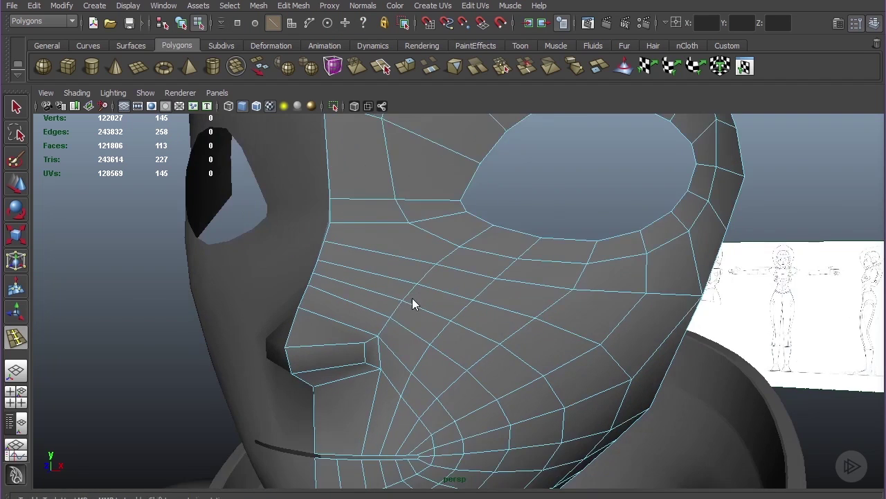
pyautogui.moveTo(412, 299)
pyautogui.keyDown('alt'); pyautogui.mouseDown()
pyautogui.moveTo(435, 294)
pyautogui.moveTo(427, 294)
pyautogui.mouseUp(); pyautogui.keyUp('alt')
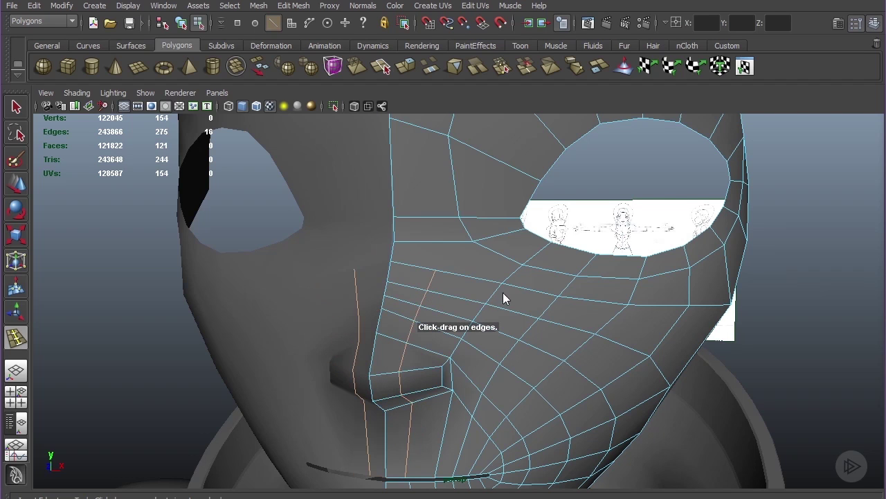
pyautogui.press('y')
pyautogui.click(476, 247)
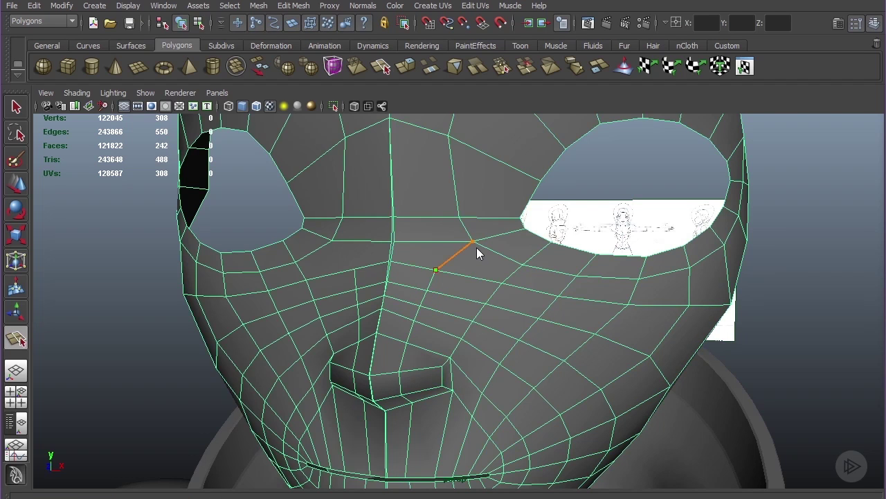
pyautogui.press('w')
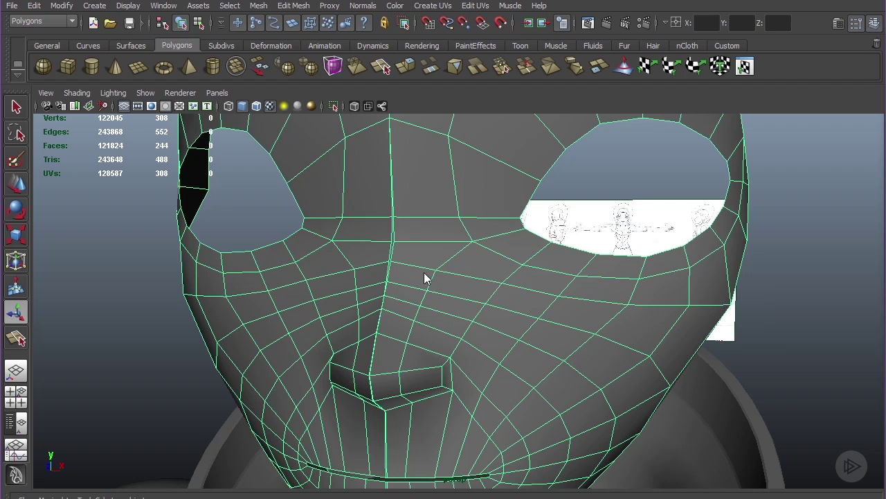
# Cut a new edge from the vertex above the inner eye to the forehead's centre line
pyautogui.keyDown('alt'); pyautogui.moveTo(469, 341); pyautogui.dragTo(459, 338, button='right'); pyautogui.keyUp('alt')
pyautogui.keyDown('alt'); pyautogui.moveTo(459, 339); pyautogui.dragTo(461, 251); pyautogui.keyUp('alt')
pyautogui.moveTo(477, 290)
pyautogui.keyDown('alt'); pyautogui.mouseDown()
pyautogui.moveTo(506, 277)
pyautogui.moveTo(487, 212)
pyautogui.moveTo(494, 297)
pyautogui.moveTo(488, 284)
pyautogui.mouseUp(); pyautogui.keyUp('alt')
pyautogui.press('1')
pyautogui.press('y')
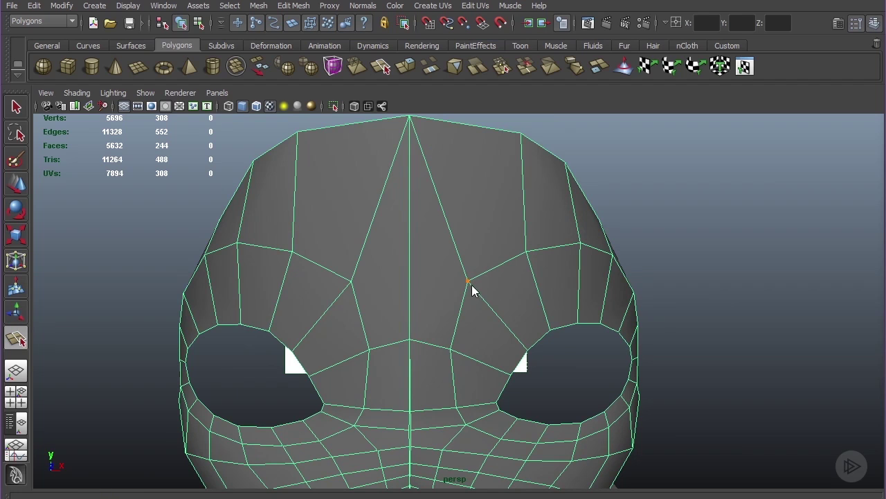
pyautogui.click(414, 270)
pyautogui.press('Return')
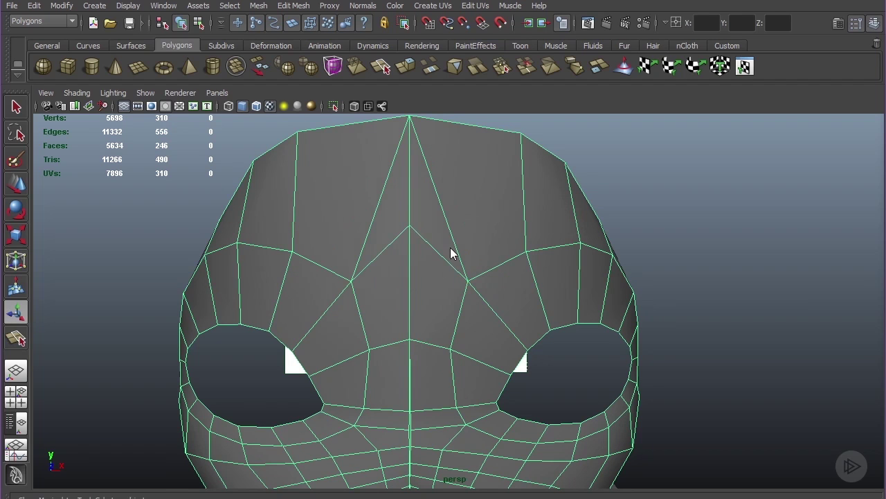
# Lower the new centre-line vertex on the forehead to even out the brow loop
pyautogui.moveTo(450, 247); pyautogui.dragTo(428, 240, button='right')
pyautogui.moveTo(399, 209); pyautogui.dragTo(422, 239)
pyautogui.press('w')
pyautogui.moveTo(407, 135); pyautogui.dragTo(404, 178)
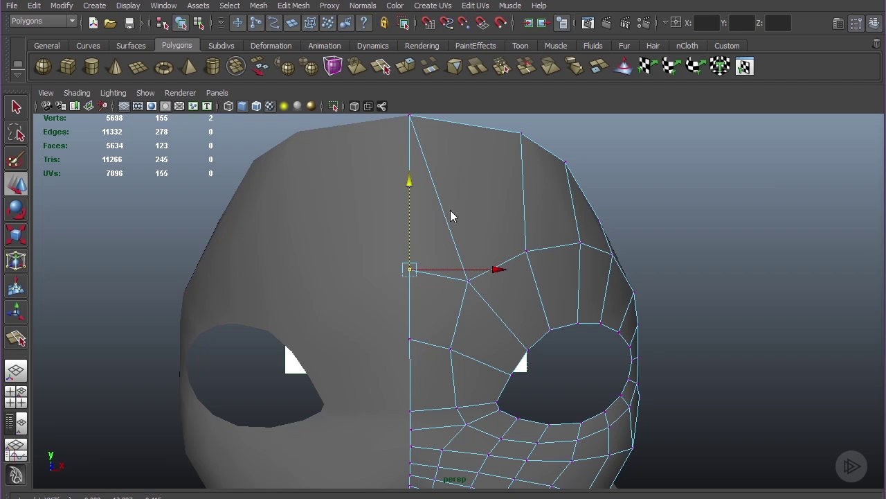
# Cut a vertical edge from the inner brow vertex to the forehead's top edge and delete the diagonal edge beside it
pyautogui.press('g')
pyautogui.click(468, 283)
pyautogui.click(465, 143)
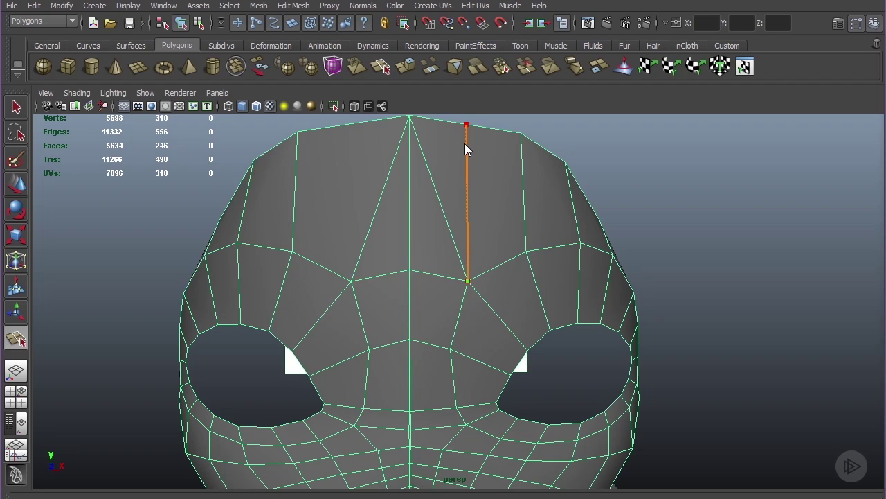
pyautogui.press('w')
pyautogui.moveTo(441, 173); pyautogui.dragTo(440, 127, button='right')
pyautogui.click(430, 168)
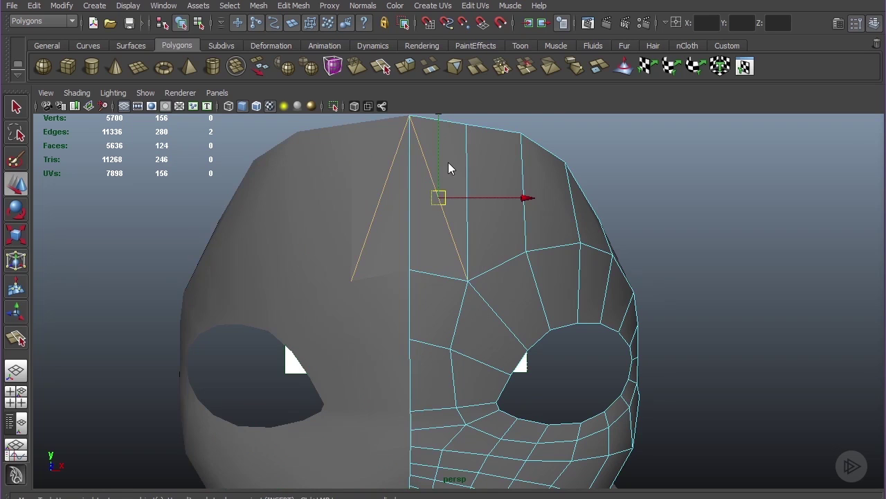
pyautogui.press('Delete')
# Adjust the forehead's top boundary vertices against the head reference drawing in the side view
pyautogui.scroll(-2, 492, 251)
pyautogui.keyDown('alt'); pyautogui.moveTo(491, 254); pyautogui.dragTo(390, 253); pyautogui.keyUp('alt')
pyautogui.keyDown('alt'); pyautogui.moveTo(390, 253); pyautogui.dragTo(459, 256, button='middle'); pyautogui.keyUp('alt')
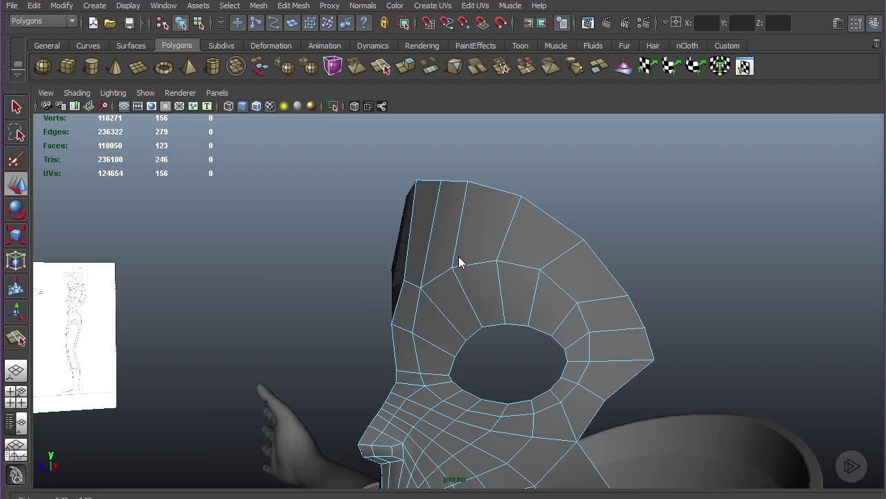
pyautogui.keyDown('alt'); pyautogui.moveTo(459, 257); pyautogui.dragTo(469, 270); pyautogui.keyUp('alt')
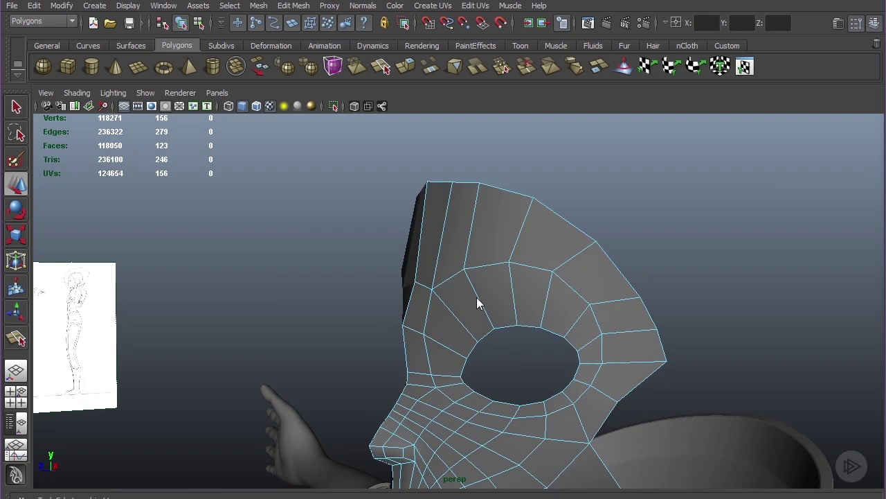
pyautogui.press('space')
pyautogui.press('space')
pyautogui.keyDown('alt'); pyautogui.moveTo(553, 184); pyautogui.dragTo(590, 390, button='middle'); pyautogui.keyUp('alt')
pyautogui.moveTo(534, 198); pyautogui.dragTo(499, 205, button='right')
pyautogui.click(529, 212)
pyautogui.moveTo(531, 218); pyautogui.dragTo(495, 225)
pyautogui.scroll(-4, 495, 225)
pyautogui.scroll(5, 492, 275)
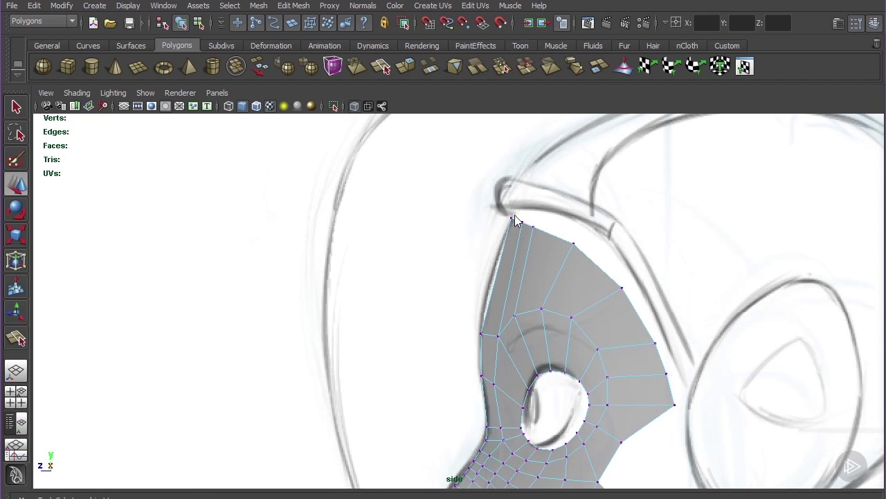
pyautogui.moveTo(544, 233); pyautogui.dragTo(546, 237)
pyautogui.scroll(-4, 580, 307)
pyautogui.scroll(4, 520, 257)
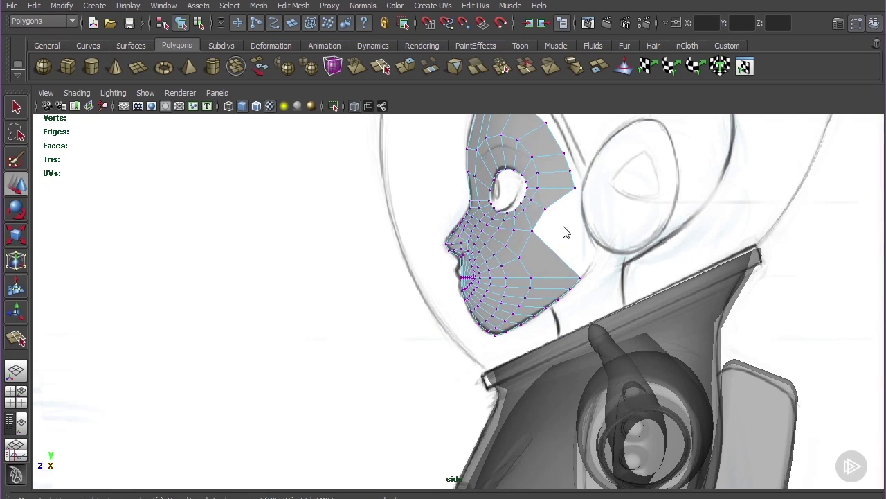
# Extrude the rear cheek boundary edge in the perspective view and pull the new edge back and up
pyautogui.press('space')
pyautogui.press('space')
pyautogui.keyDown('alt'); pyautogui.moveTo(727, 242); pyautogui.dragTo(454, 268); pyautogui.keyUp('alt')
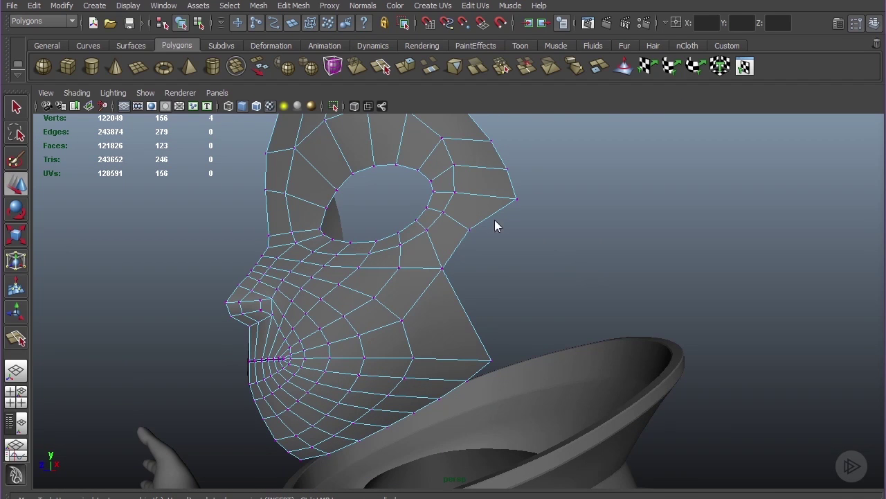
pyautogui.moveTo(446, 321); pyautogui.dragTo(451, 304, button='right')
pyautogui.click(458, 303)
pyautogui.hotkey('ctrl', 'e')
pyautogui.press('w')
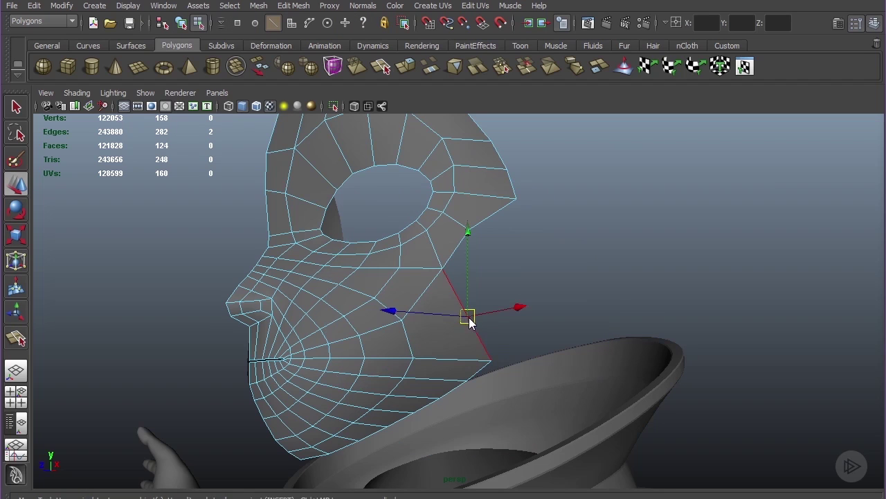
pyautogui.moveTo(469, 317); pyautogui.dragTo(502, 290)
# Place the extruded edge's upper vertex on the boundary vertex below the outer eye and its lower vertex on the temple corner
pyautogui.moveTo(483, 259); pyautogui.dragTo(464, 258, button='right')
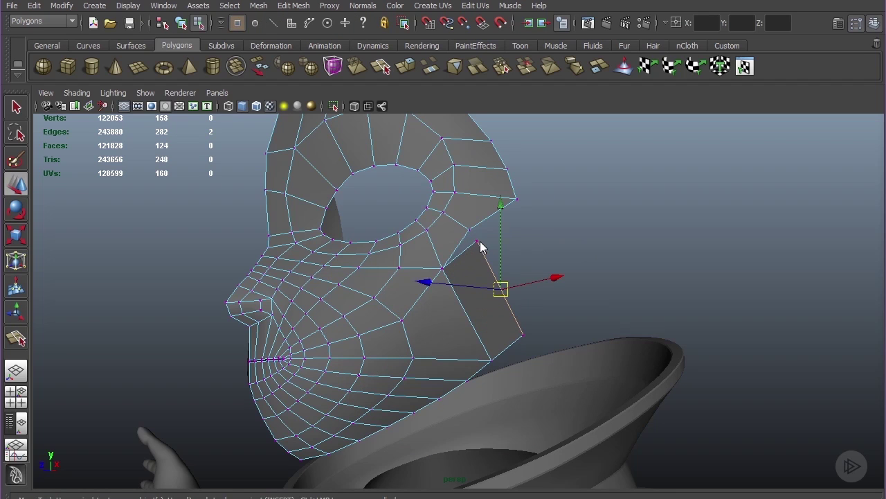
pyautogui.click(479, 242)
pyautogui.moveTo(480, 249); pyautogui.dragTo(471, 233)
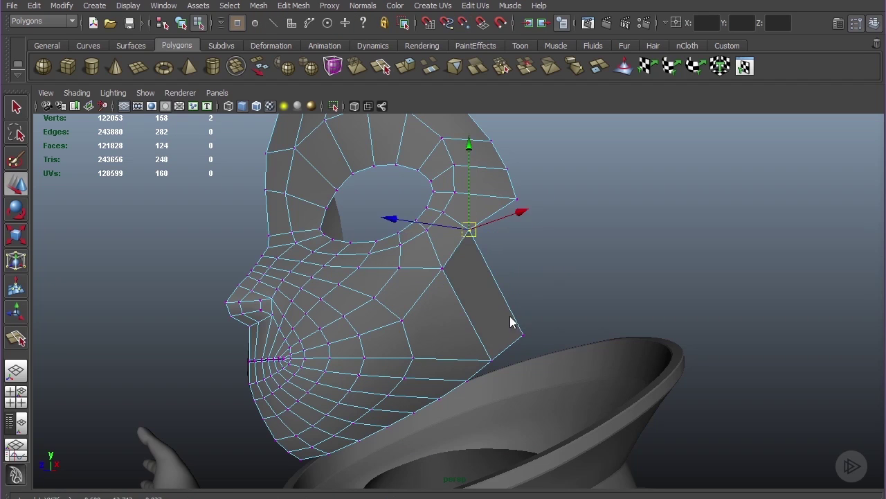
pyautogui.click(523, 337)
pyautogui.moveTo(523, 339); pyautogui.dragTo(491, 271)
# Merge the overlapping vertices below the outer eye and at the temple corner
pyautogui.keyDown('shift'); pyautogui.moveTo(506, 280); pyautogui.dragTo(510, 222, button='right'); pyautogui.keyUp('shift')
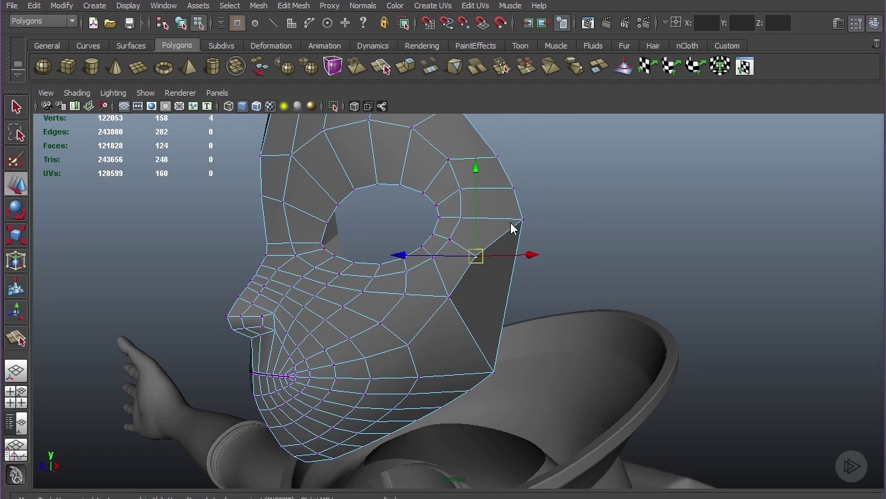
pyautogui.moveTo(511, 208); pyautogui.dragTo(543, 235)
pyautogui.keyDown('shift'); pyautogui.moveTo(533, 296); pyautogui.dragTo(536, 184, button='right'); pyautogui.keyUp('shift')
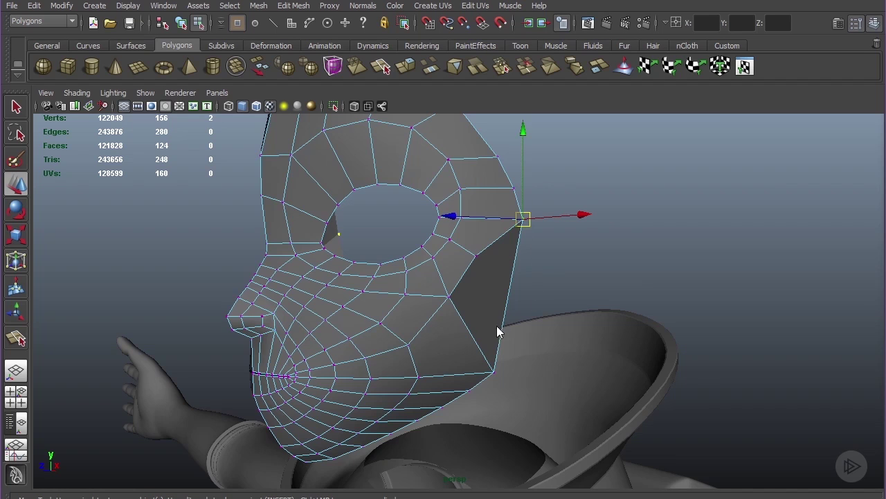
# Split the cheek faces from the rear cheek vertex across the diagonal edge to the back boundary, and lower the new boundary vertex
pyautogui.keyDown('alt'); pyautogui.moveTo(496, 325); pyautogui.dragTo(423, 333); pyautogui.keyUp('alt')
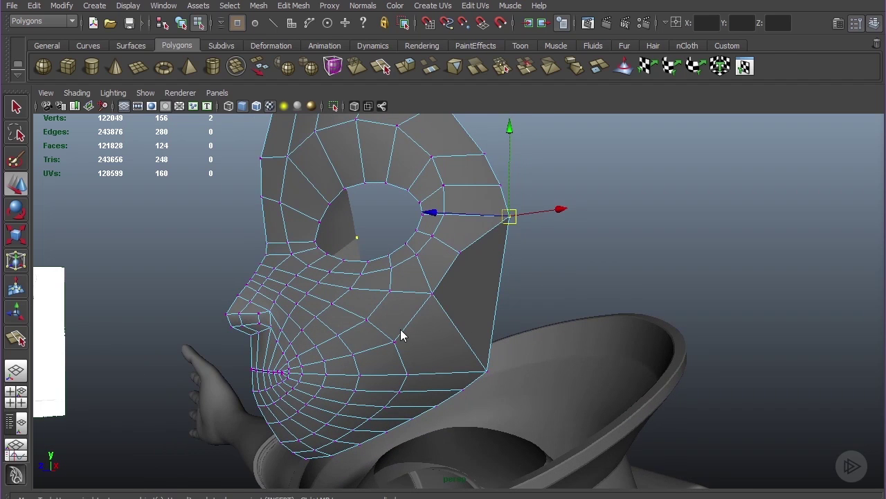
pyautogui.press('y')
pyautogui.click(396, 342)
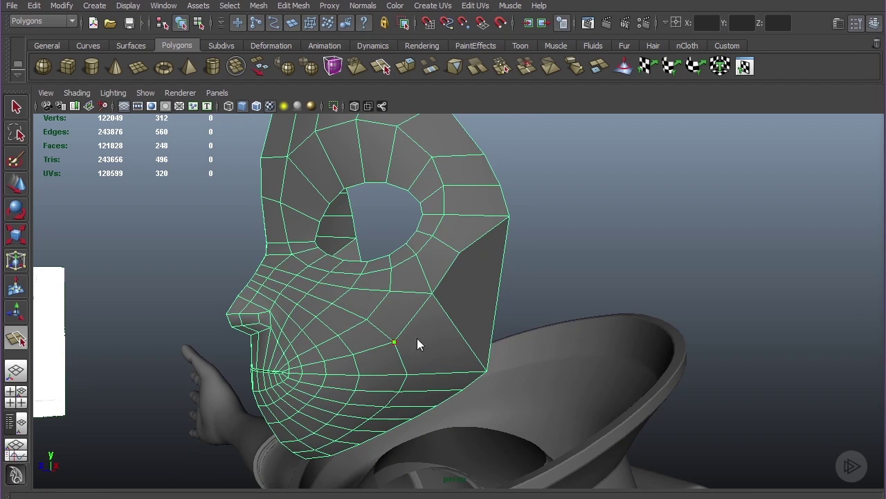
pyautogui.click(455, 333)
pyautogui.click(494, 302)
pyautogui.press('w')
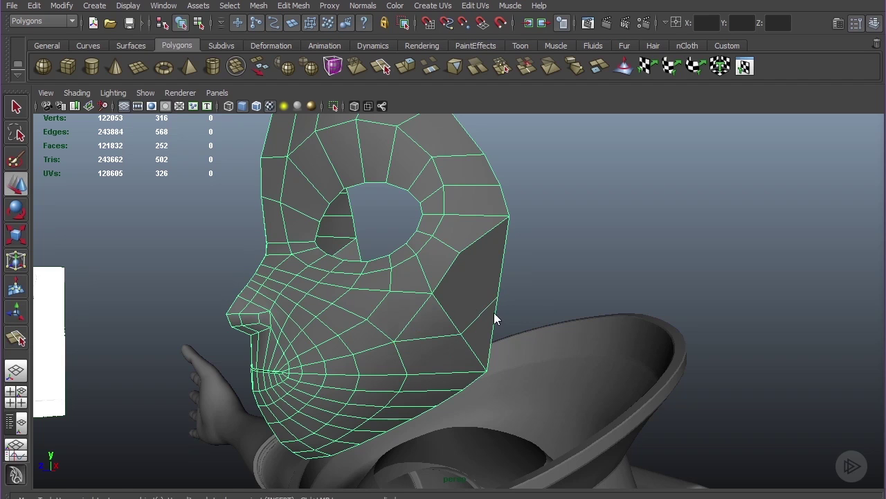
pyautogui.click(498, 297)
pyautogui.moveTo(503, 228); pyautogui.dragTo(503, 250)
# Delete the diagonal edge running from the upper cheek down to the rear jaw corner
pyautogui.moveTo(471, 363)
pyautogui.mouseDown(button='right')
pyautogui.moveTo(469, 326)
pyautogui.moveTo(416, 390)
pyautogui.mouseUp(button='right')
pyautogui.click(473, 348)
pyautogui.press('Delete')
# Split the upper cheek face from its inner corner vertex to the back boundary and adjust the new boundary vertex's height
pyautogui.press('t')
pyautogui.keyDown('shift'); pyautogui.moveTo(479, 278); pyautogui.dragTo(382, 352, button='right'); pyautogui.keyUp('shift')
pyautogui.press('y')
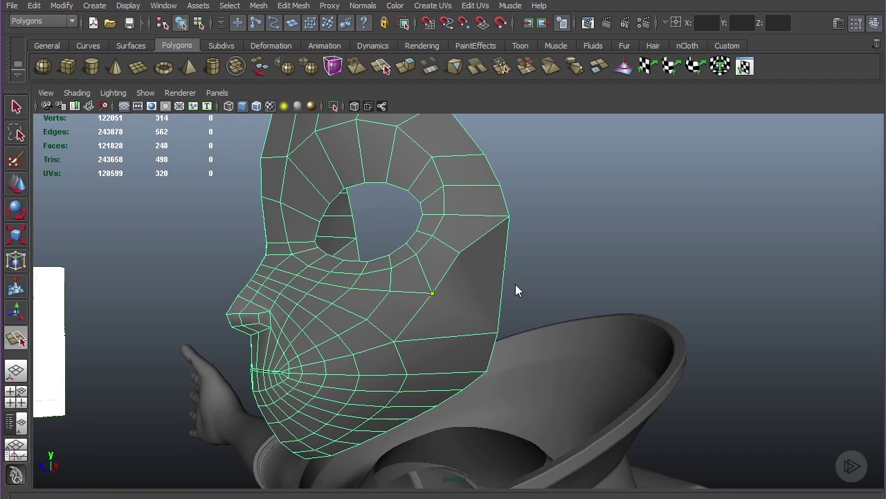
pyautogui.click(501, 288)
pyautogui.press('t')
pyautogui.moveTo(490, 300); pyautogui.dragTo(467, 289, button='right')
pyautogui.moveTo(497, 265); pyautogui.dragTo(522, 285)
pyautogui.press('w')
pyautogui.moveTo(502, 193); pyautogui.dragTo(507, 206)
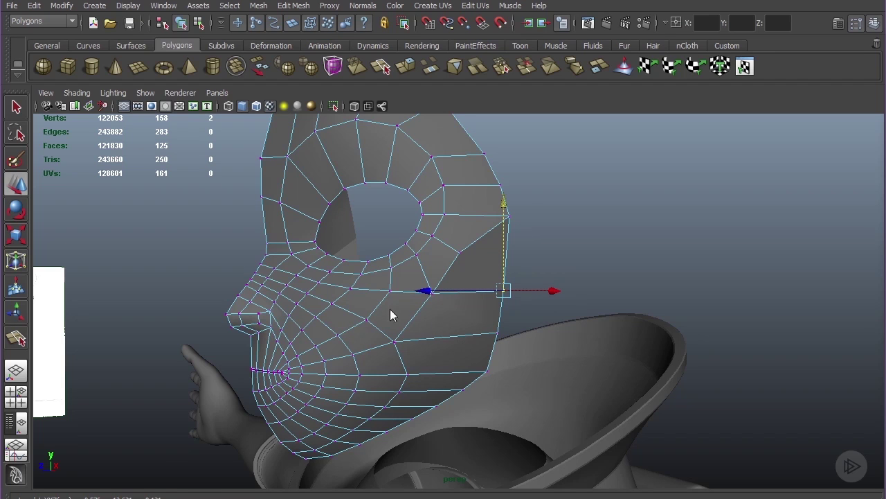
# Delete the edge joining the vertex below the outer eye to the temple corner
pyautogui.keyDown('alt'); pyautogui.moveTo(482, 310); pyautogui.dragTo(478, 331, button='middle'); pyautogui.keyUp('alt')
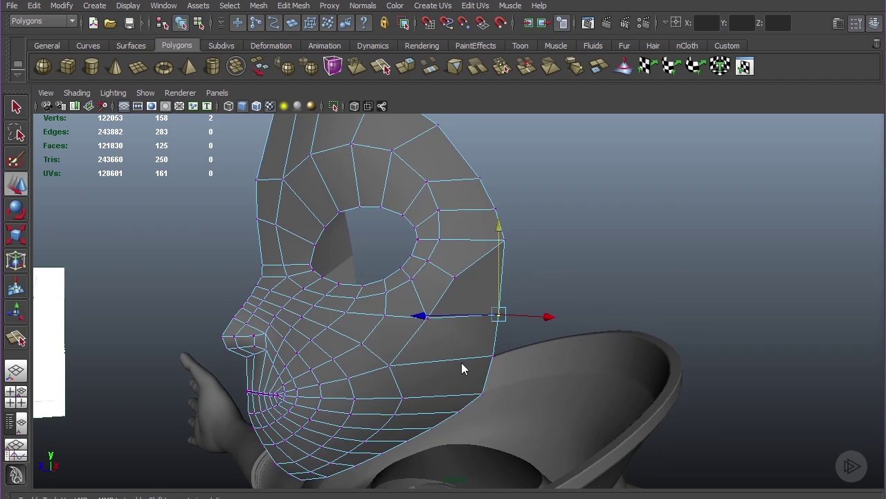
pyautogui.keyDown('alt'); pyautogui.moveTo(461, 363); pyautogui.dragTo(460, 361); pyautogui.keyUp('alt')
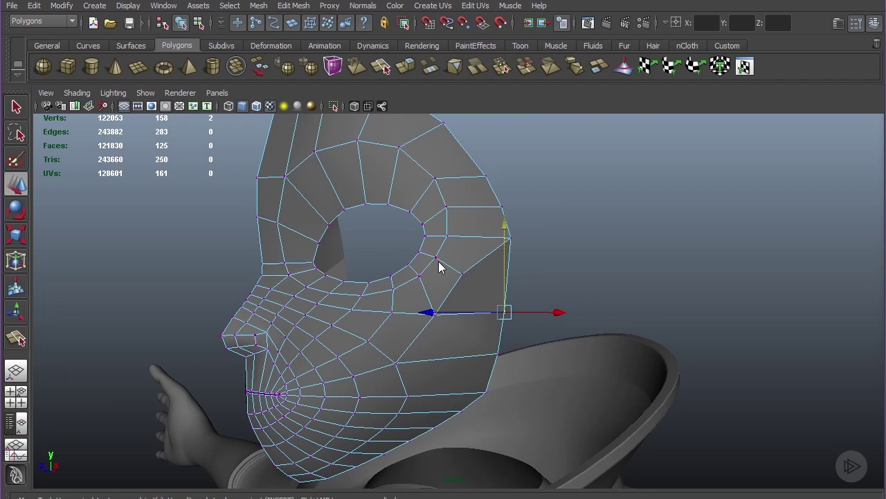
pyautogui.moveTo(472, 276); pyautogui.dragTo(472, 255, button='right')
pyautogui.click(473, 267)
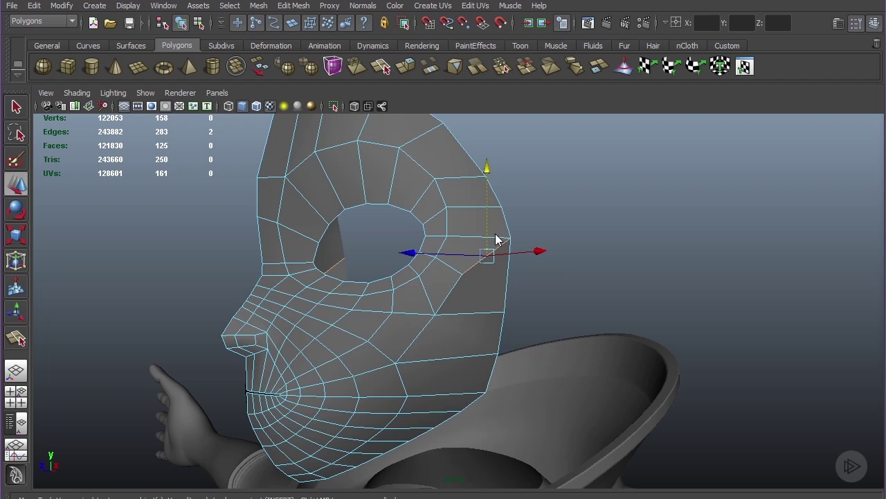
pyautogui.press('y')
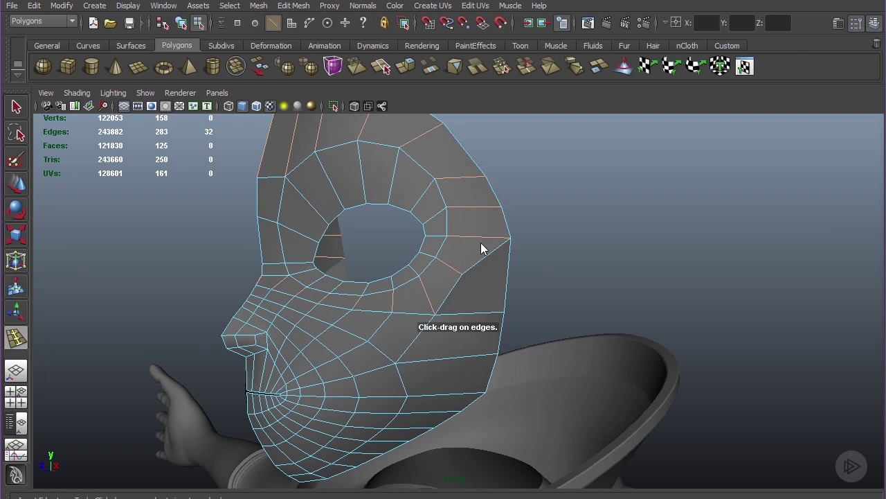
pyautogui.press('w')
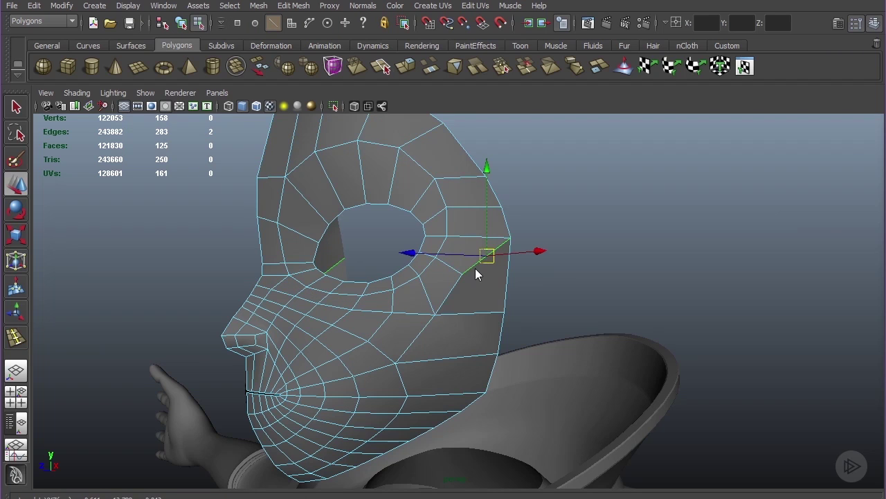
pyautogui.press('Delete')
# Insert an edge loop through the outer row of faces from the forehead's centre line around to the temple
pyautogui.press('y')
pyautogui.moveTo(476, 237); pyautogui.dragTo(484, 299)
pyautogui.press('w')
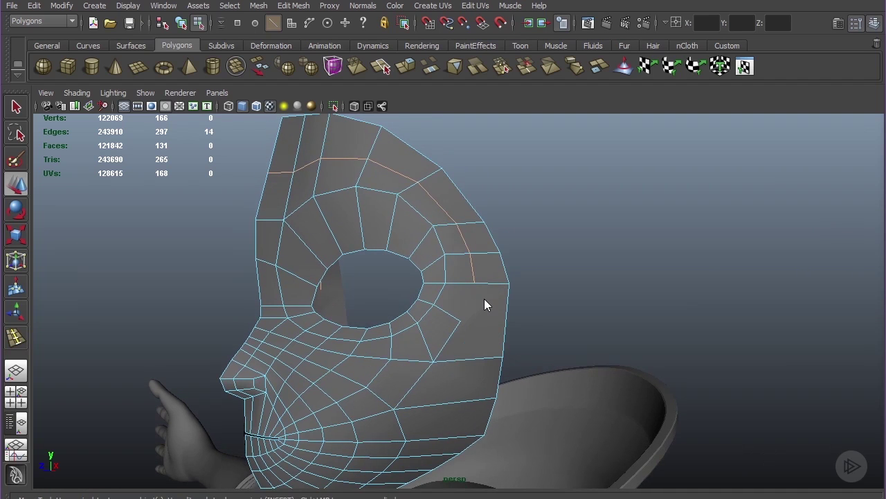
# Connect the loop's temple end to the vertex below the outer eye, and split from that vertex to the back boundary
pyautogui.hotkey('ctrl', 'shift', 'x')
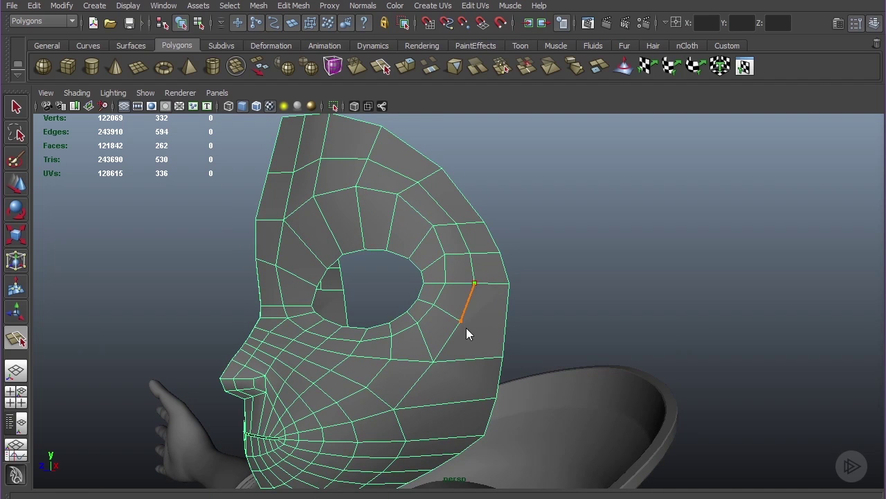
pyautogui.press('w')
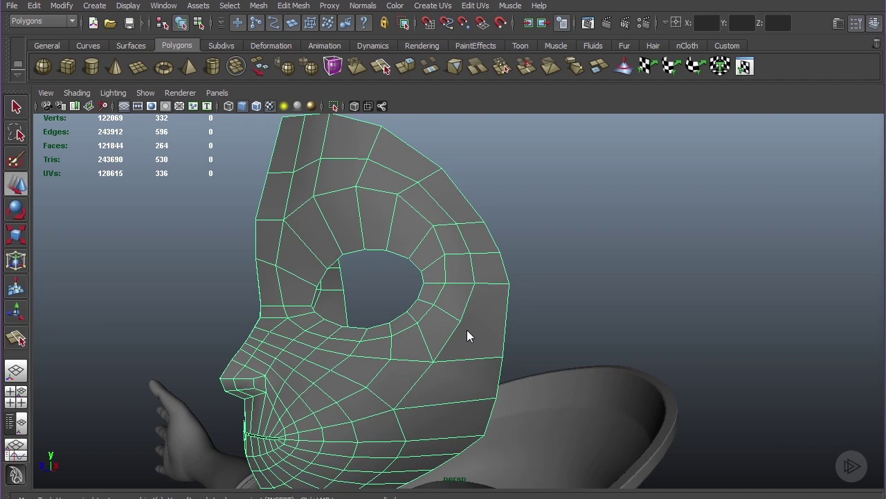
pyautogui.press('y')
pyautogui.click(464, 321)
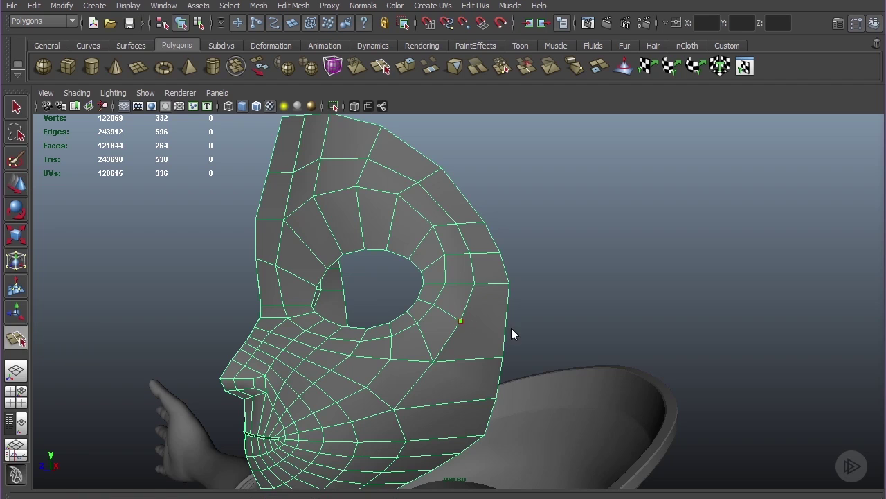
pyautogui.click(503, 321)
pyautogui.press('w')
# Raise the new loop's forehead vertex beside the centre line to even out the row
pyautogui.keyDown('alt'); pyautogui.moveTo(464, 344); pyautogui.dragTo(464, 339); pyautogui.keyUp('alt')
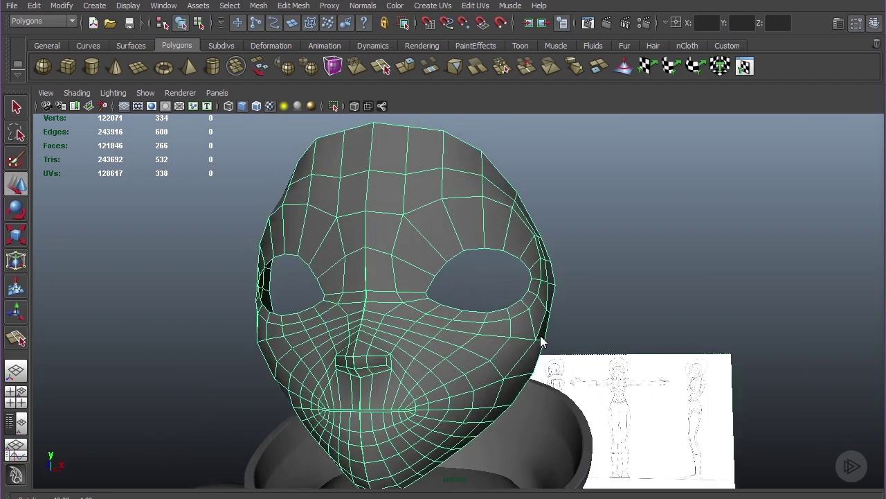
pyautogui.keyDown('alt'); pyautogui.moveTo(542, 340); pyautogui.dragTo(431, 280); pyautogui.keyUp('alt')
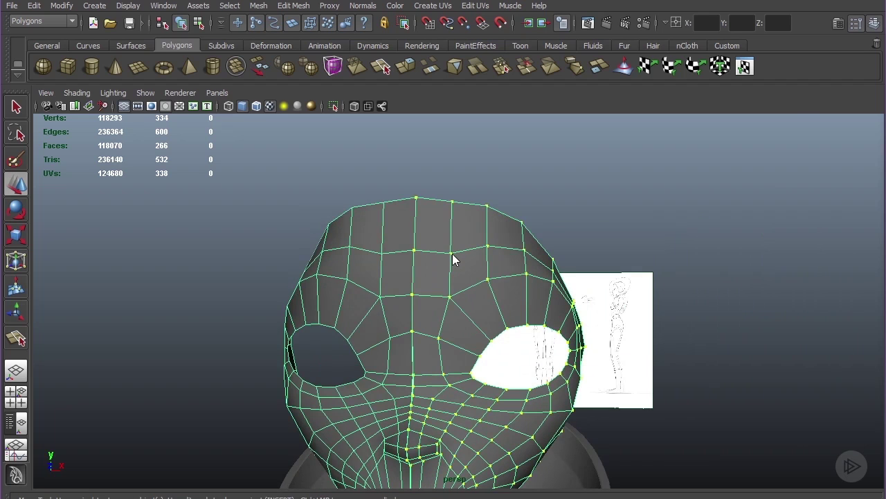
pyautogui.click(452, 253)
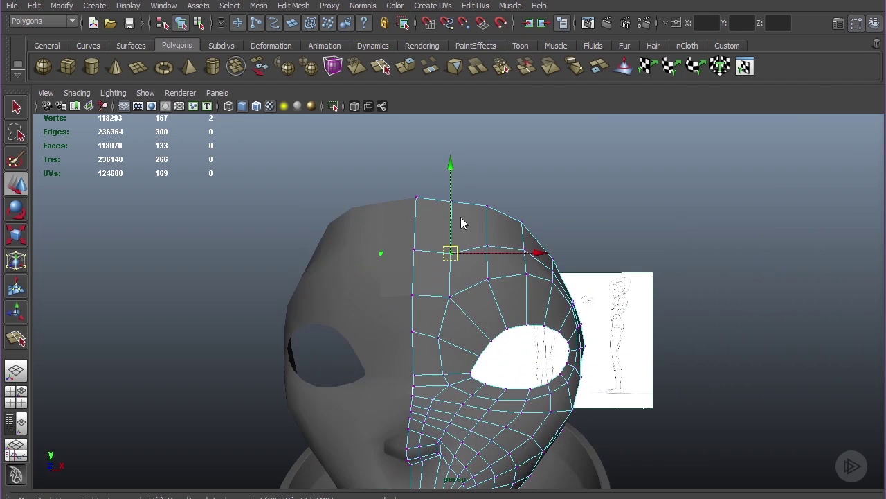
pyautogui.click(452, 165)
# Select the new edge loop across the forehead and temple, shift it along the front-to-back axis, and clear the selection
pyautogui.keyDown('alt'); pyautogui.moveTo(500, 235); pyautogui.dragTo(358, 270); pyautogui.keyUp('alt')
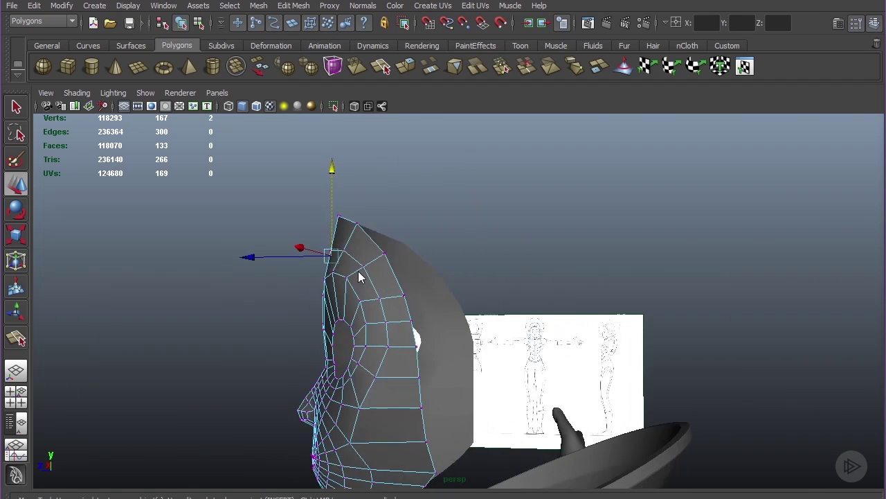
pyautogui.keyDown('alt'); pyautogui.moveTo(358, 270); pyautogui.dragTo(438, 237, button='middle'); pyautogui.keyUp('alt')
pyautogui.moveTo(439, 269); pyautogui.dragTo(440, 239, button='right')
pyautogui.doubleClick(474, 328)
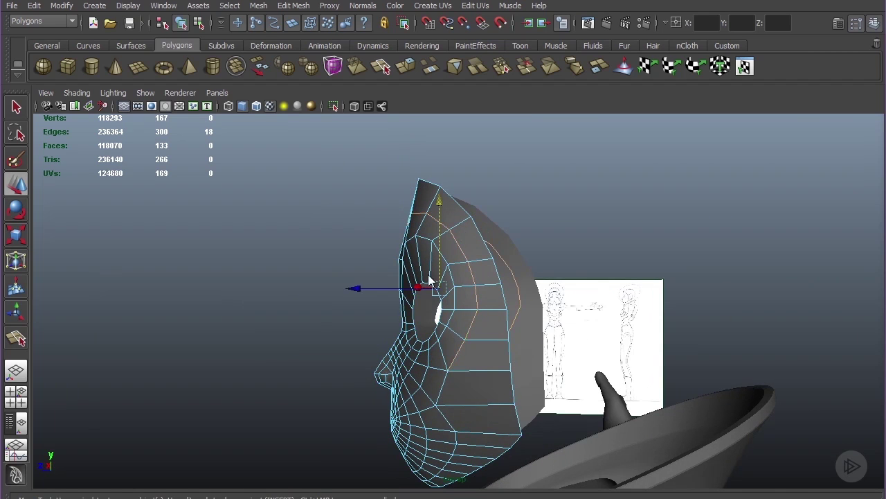
pyautogui.keyDown('alt'); pyautogui.moveTo(429, 280); pyautogui.dragTo(492, 371); pyautogui.keyUp('alt')
pyautogui.doubleClick(408, 219)
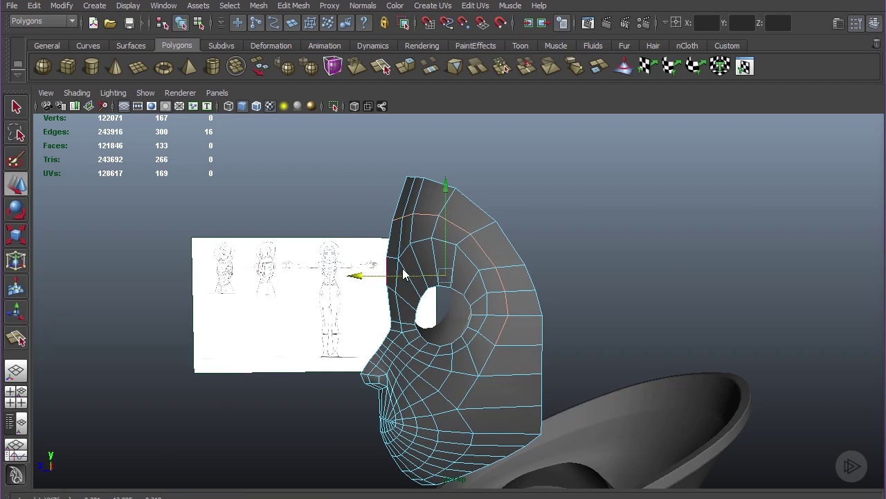
pyautogui.keyDown('alt'); pyautogui.moveTo(369, 277); pyautogui.dragTo(615, 261); pyautogui.keyUp('alt')
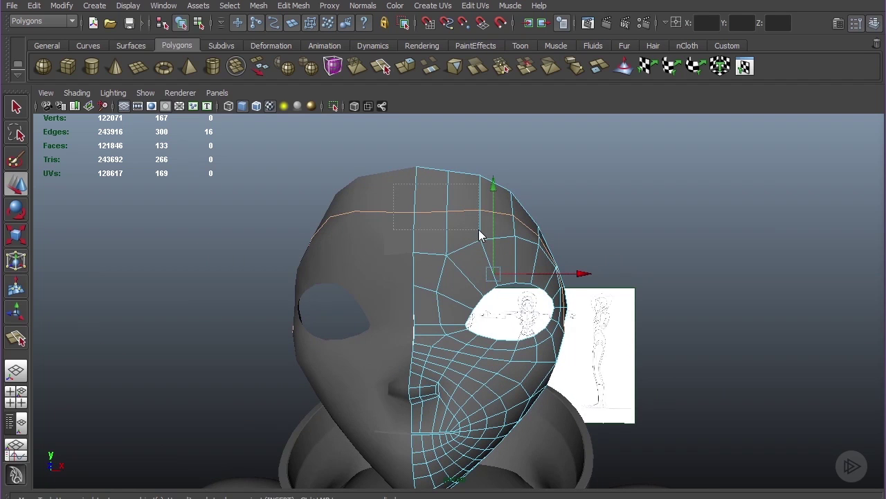
pyautogui.keyDown('ctrl'); pyautogui.moveTo(479, 230); pyautogui.dragTo(492, 234); pyautogui.keyUp('ctrl')
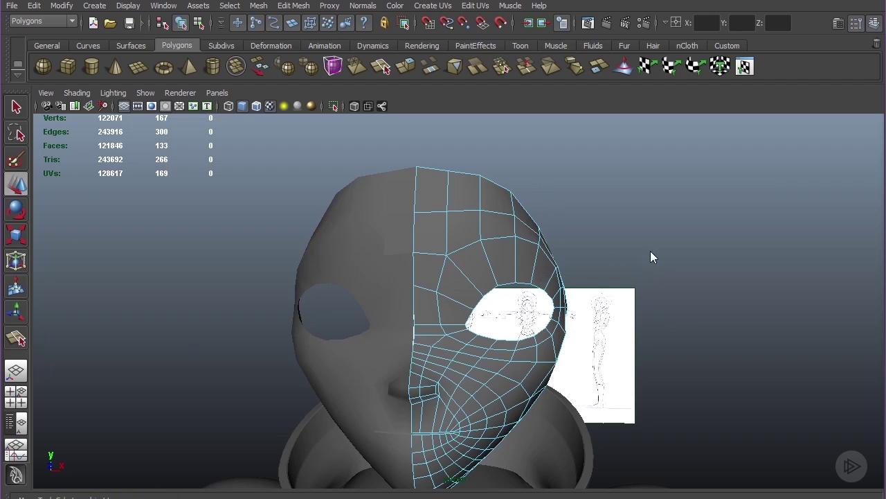
# Select the forehead's three top boundary edges beside the centre line and extrude them
pyautogui.keyDown('alt'); pyautogui.moveTo(651, 251); pyautogui.dragTo(462, 282); pyautogui.keyUp('alt')
pyautogui.click(601, 278)
pyautogui.click(433, 250)
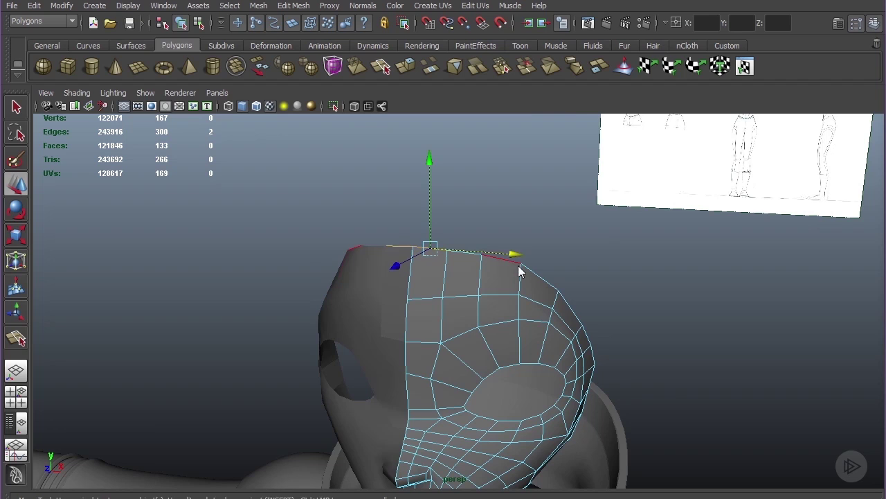
pyautogui.keyDown('shift'); pyautogui.doubleClick(513, 265); pyautogui.keyUp('shift')
pyautogui.keyDown('alt'); pyautogui.moveTo(535, 280); pyautogui.dragTo(465, 275); pyautogui.keyUp('alt')
pyautogui.press('space')
pyautogui.press('space')
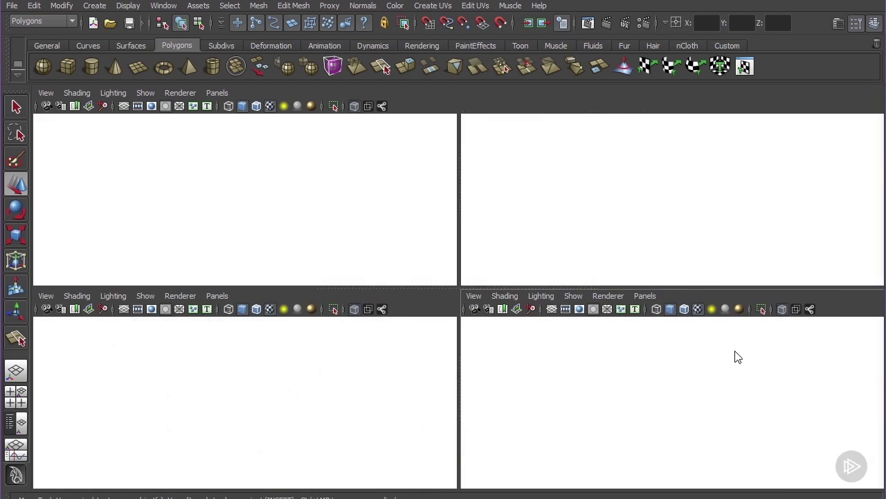
pyautogui.scroll(-3, 550, 219)
pyautogui.scroll(2, 542, 282)
pyautogui.scroll(1, 541, 277)
pyautogui.keyDown('alt'); pyautogui.moveTo(499, 323); pyautogui.dragTo(473, 280, button='middle'); pyautogui.keyUp('alt')
pyautogui.scroll(2, 465, 269)
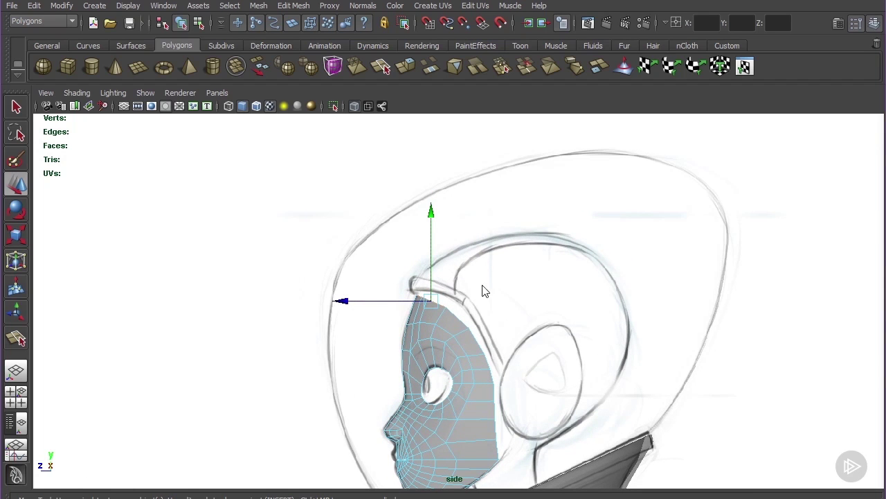
pyautogui.press('space')
pyautogui.scroll(4, 665, 214)
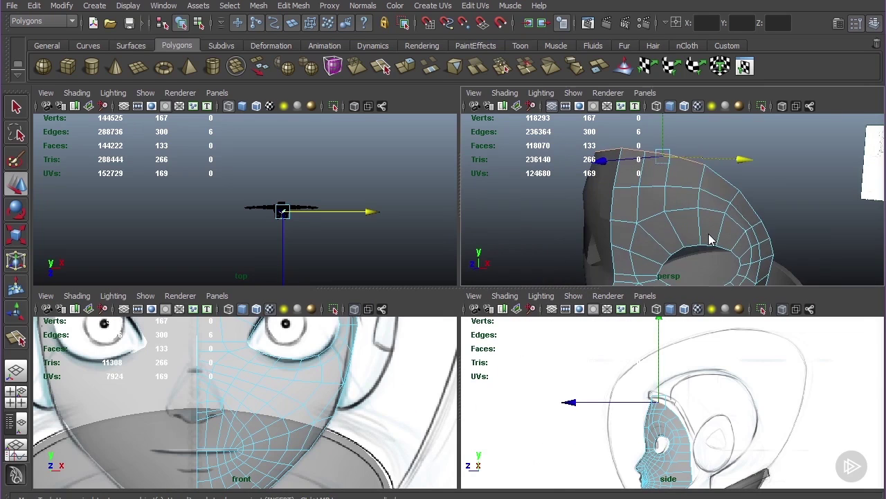
pyautogui.keyDown('alt'); pyautogui.moveTo(685, 223); pyautogui.dragTo(632, 222); pyautogui.keyUp('alt')
pyautogui.hotkey('ctrl', 'e')
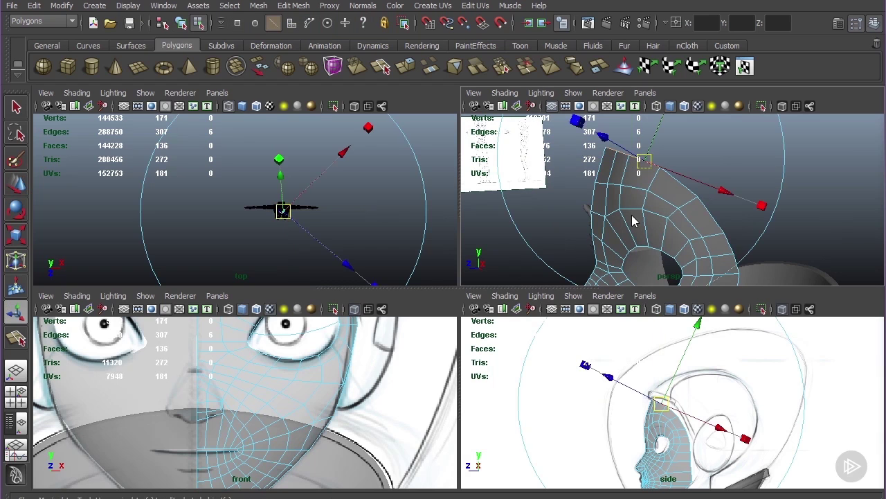
# Pull the extruded forehead edges up and back along the skull outline in the side view
pyautogui.press('space')
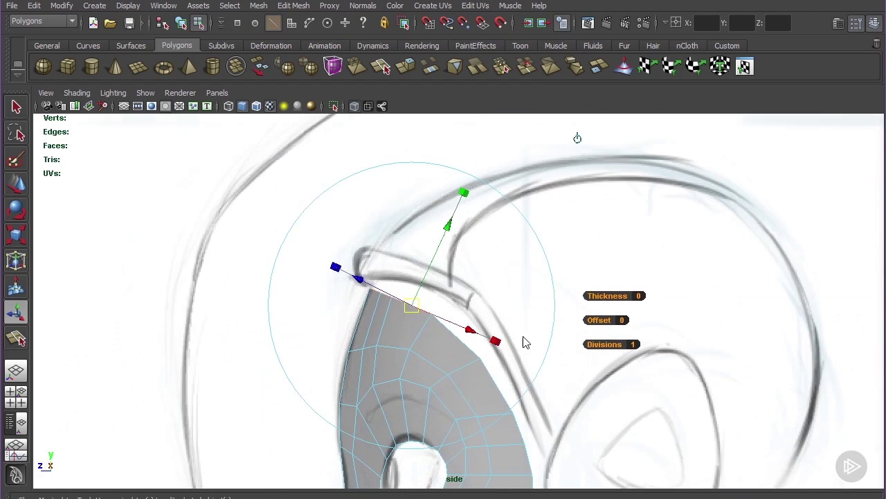
pyautogui.press('w')
pyautogui.scroll(3, 524, 340)
pyautogui.moveTo(393, 304)
pyautogui.mouseDown()
pyautogui.moveTo(417, 254)
pyautogui.moveTo(403, 278)
pyautogui.moveTo(392, 277)
pyautogui.moveTo(406, 277)
pyautogui.moveTo(463, 234)
pyautogui.mouseUp()
# Extrude the strip's top edges again, rotate them to follow the skull's curve, and align them with the reference outline
pyautogui.hotkey('ctrl', 'e')
pyautogui.press('w')
pyautogui.press('e')
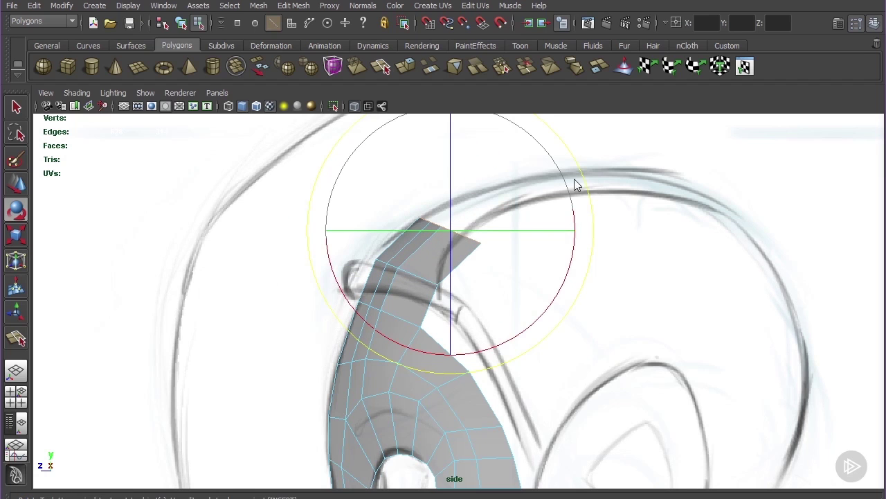
pyautogui.moveTo(567, 272); pyautogui.dragTo(500, 305)
pyautogui.press('w')
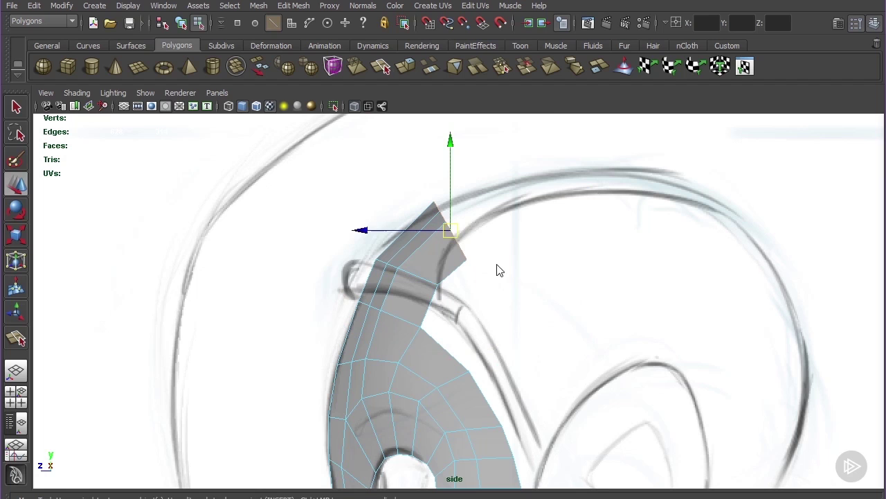
pyautogui.moveTo(450, 237); pyautogui.dragTo(451, 247)
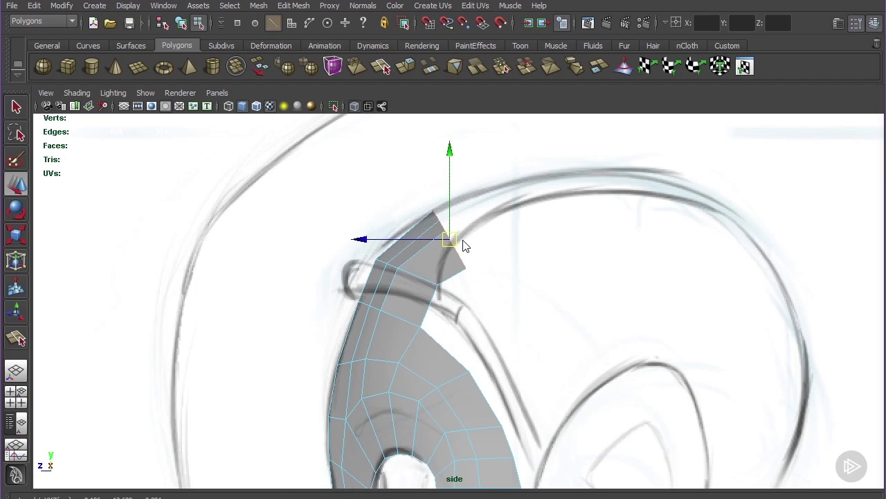
pyautogui.moveTo(450, 239)
pyautogui.mouseDown()
pyautogui.moveTo(475, 225)
pyautogui.moveTo(455, 236)
pyautogui.mouseUp()
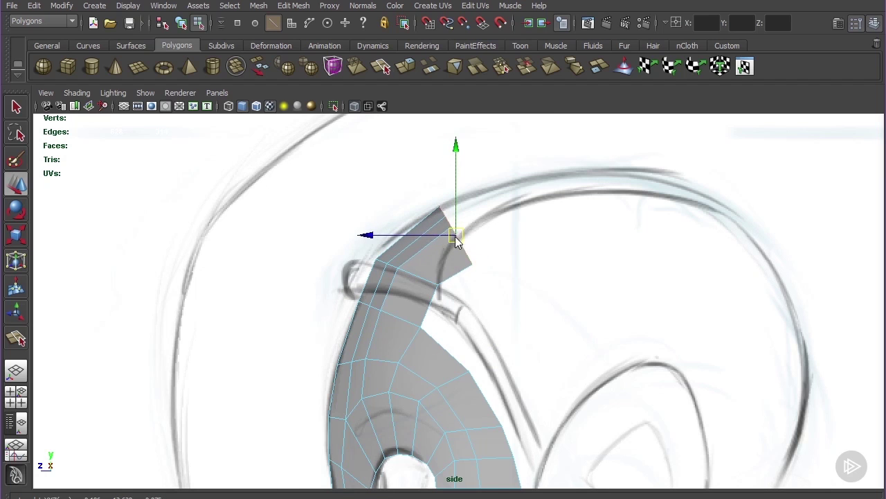
# Extrude a third strip segment back over the crown and rotate its end edges toward vertical
pyautogui.press('y')
pyautogui.press('F9')
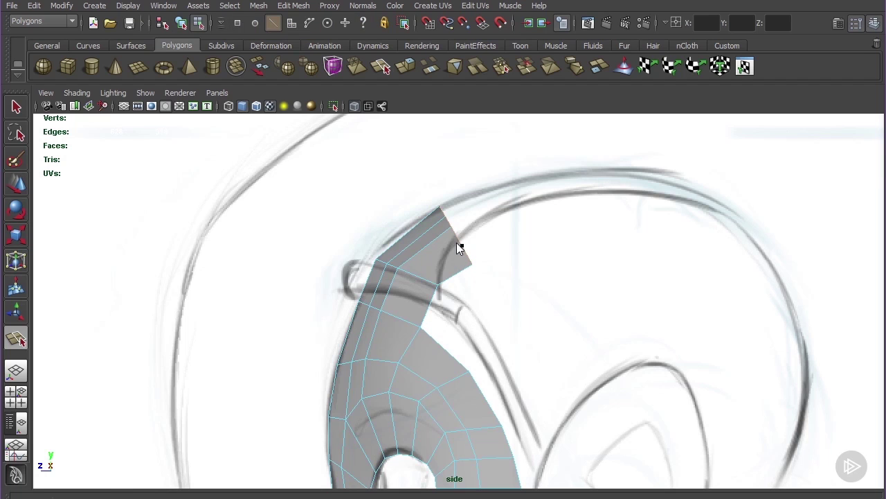
pyautogui.click(457, 242)
pyautogui.press('w')
pyautogui.moveTo(457, 247); pyautogui.dragTo(538, 219)
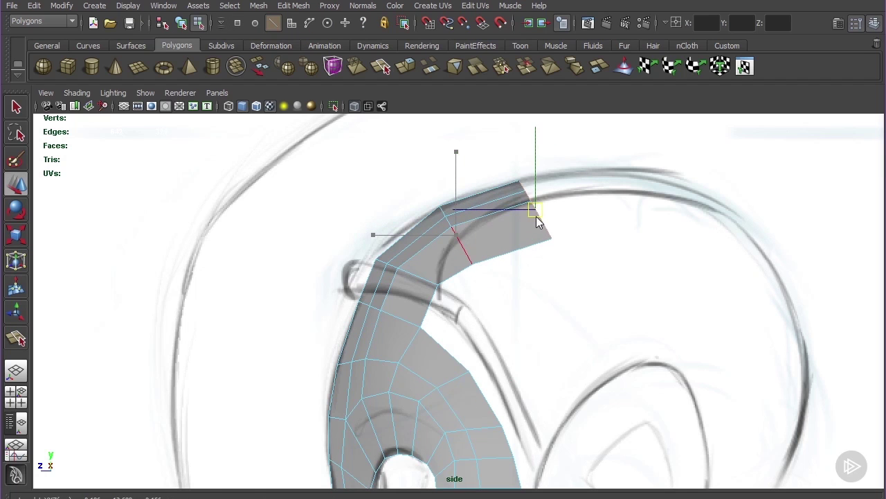
pyautogui.press('e')
pyautogui.moveTo(490, 323); pyautogui.dragTo(433, 306)
# Extrude two more strip segments back over the crown and rotate the end edges to follow the skull's curve
pyautogui.press('w')
pyautogui.moveTo(534, 209); pyautogui.dragTo(702, 231)
pyautogui.hotkey('ctrl', 'e')
pyautogui.press('e')
pyautogui.hotkey('ctrl', 'e')
pyautogui.press('w')
pyautogui.press('e')
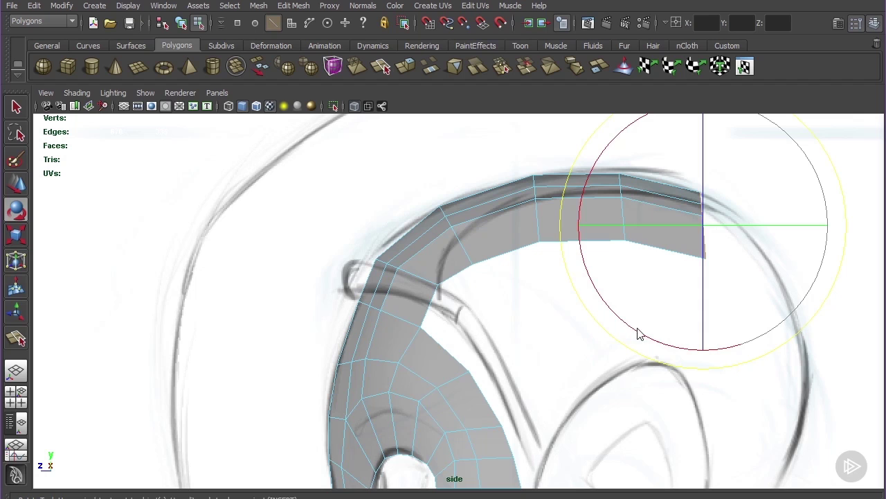
pyautogui.moveTo(638, 333); pyautogui.dragTo(605, 284)
pyautogui.press('w')
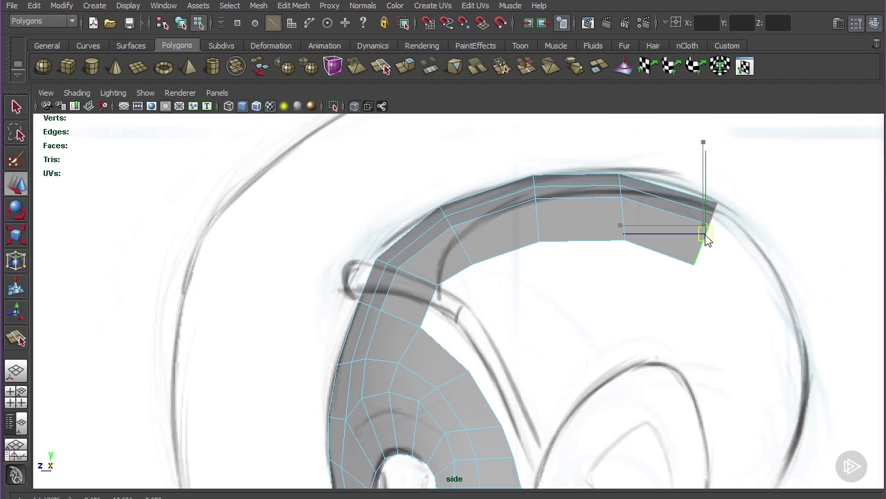
# Extrude another strip segment down behind the crown and rotate its end edges perpendicular to the skull outline
pyautogui.moveTo(706, 236); pyautogui.dragTo(762, 307)
pyautogui.press('e')
pyautogui.moveTo(665, 379); pyautogui.dragTo(723, 297)
pyautogui.press('r')
pyautogui.press('w')
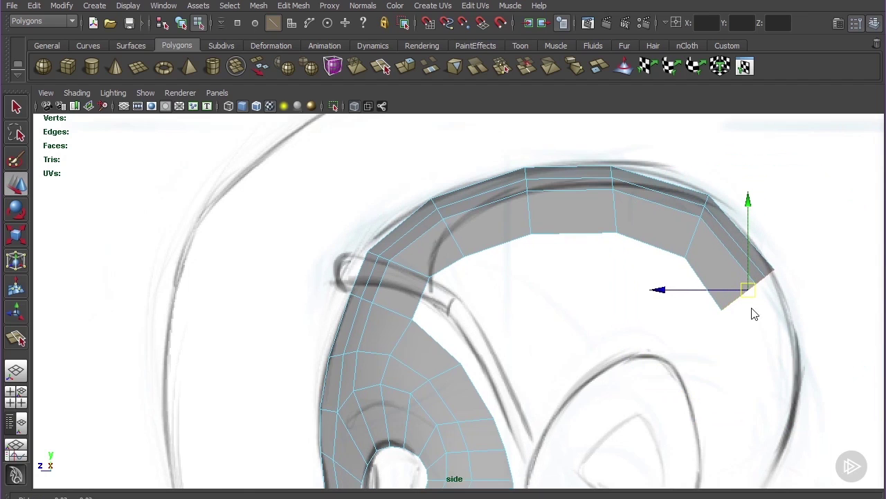
pyautogui.keyDown('alt'); pyautogui.moveTo(752, 311); pyautogui.dragTo(724, 298, button='middle'); pyautogui.keyUp('alt')
pyautogui.press('t')
pyautogui.press('w')
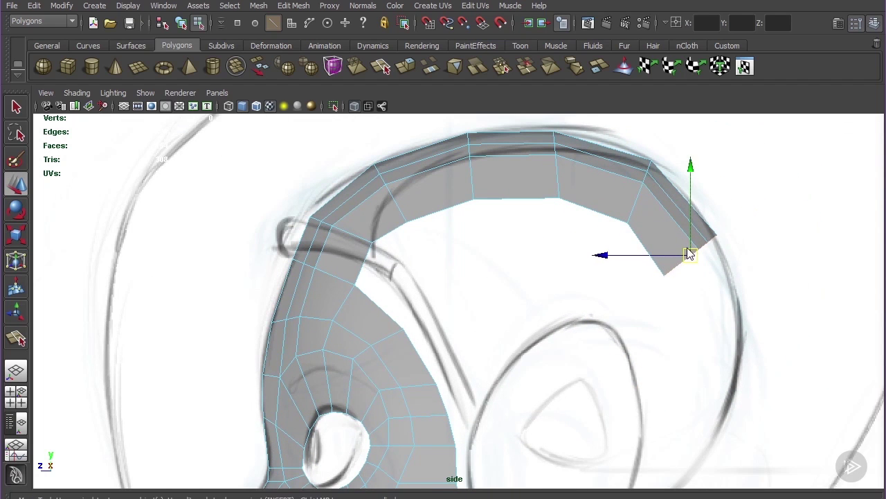
# Extrude the strip down to the rearmost point of the skull and rotate its end edges to horizontal
pyautogui.moveTo(687, 247); pyautogui.dragTo(710, 331)
pyautogui.press('e')
pyautogui.moveTo(621, 409); pyautogui.dragTo(592, 344)
pyautogui.press('w')
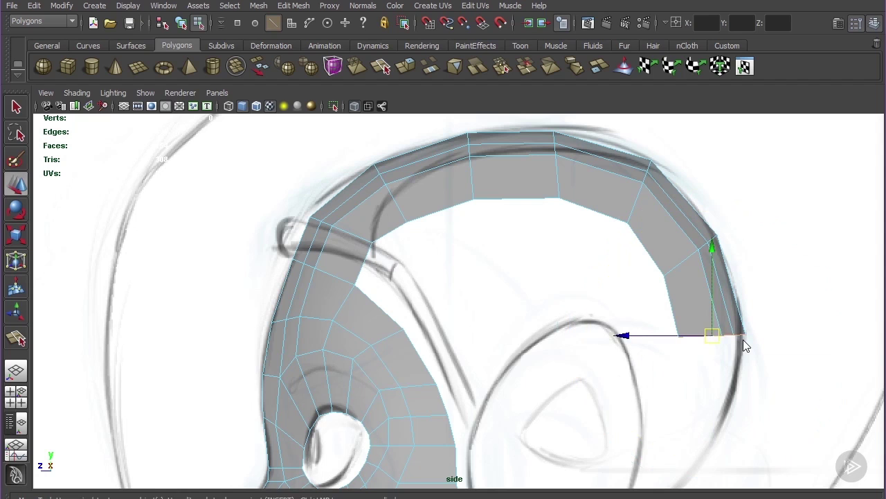
# Extrude one more segment down the back of the head and tilt its end edges slightly
pyautogui.moveTo(712, 337); pyautogui.dragTo(697, 421)
pyautogui.press('e')
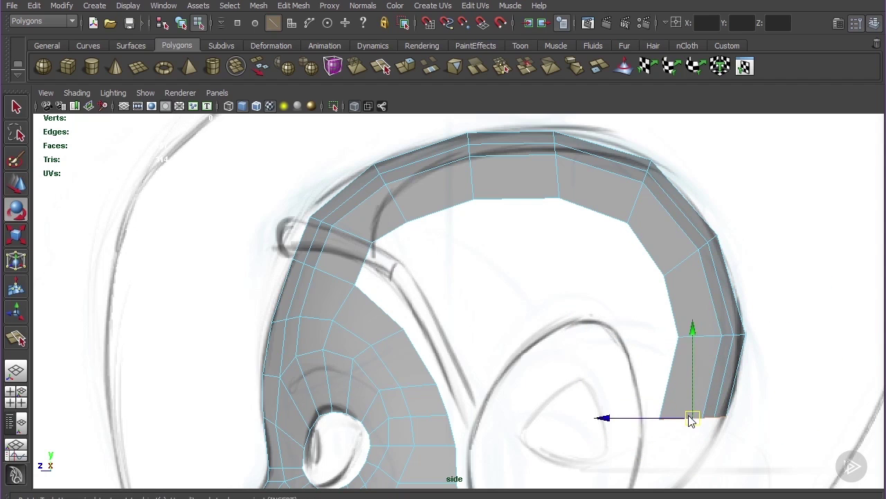
pyautogui.moveTo(632, 310); pyautogui.dragTo(642, 306)
pyautogui.keyDown('alt'); pyautogui.moveTo(705, 352); pyautogui.dragTo(706, 260, button='middle'); pyautogui.keyUp('alt')
pyautogui.press('w')
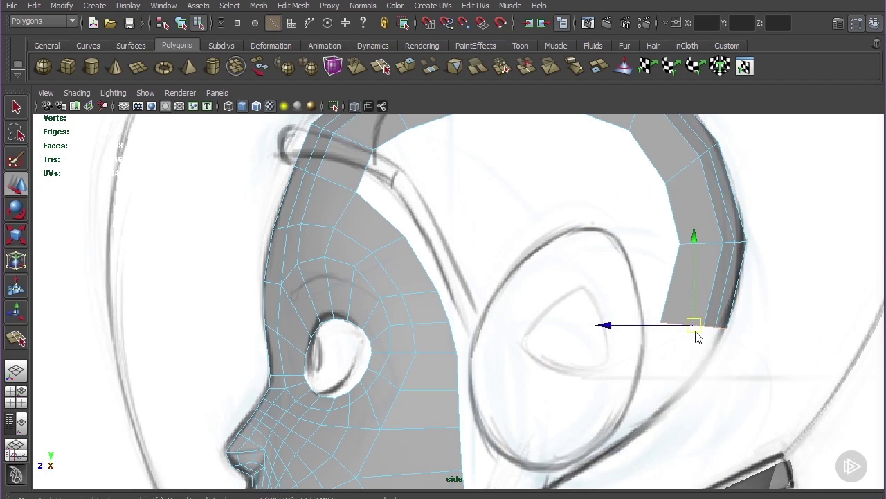
# Extrude the strip in two segments down to the nape and scale its end edges narrower front to back
pyautogui.moveTo(696, 336); pyautogui.dragTo(533, 474)
pyautogui.hotkey('ctrl', 'e')
pyautogui.press('w')
pyautogui.keyDown('alt'); pyautogui.moveTo(534, 473); pyautogui.dragTo(569, 357, button='middle'); pyautogui.keyUp('alt')
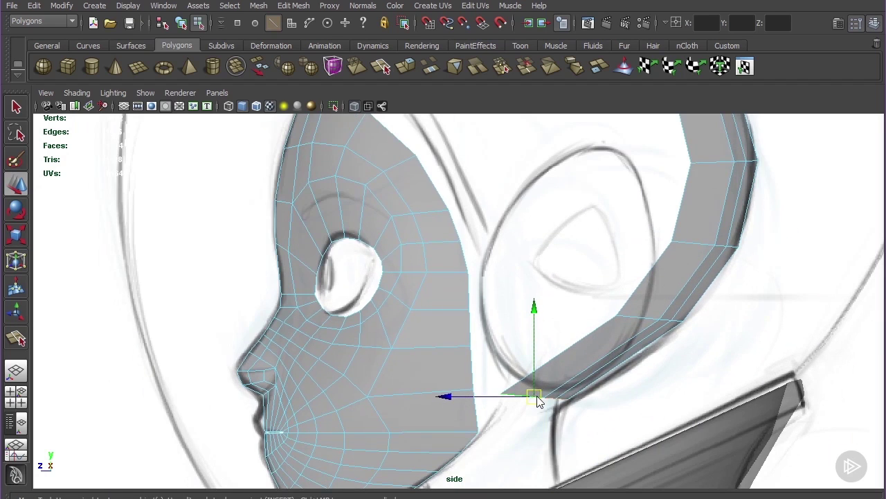
pyautogui.press('r')
pyautogui.moveTo(668, 401); pyautogui.dragTo(556, 400)
pyautogui.press('w')
# Flatten the strip's edge rows at the back of the head by scaling them vertically
pyautogui.scroll(-8, 649, 294)
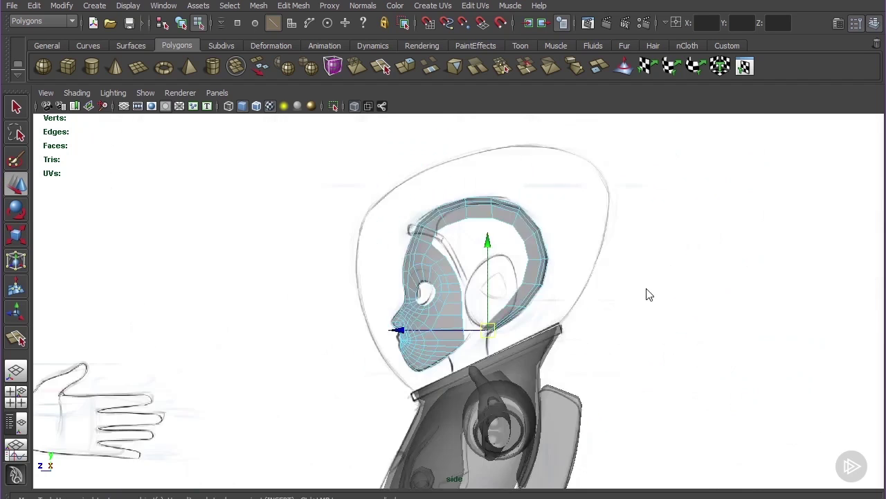
pyautogui.scroll(-2, 540, 286)
pyautogui.scroll(8, 544, 291)
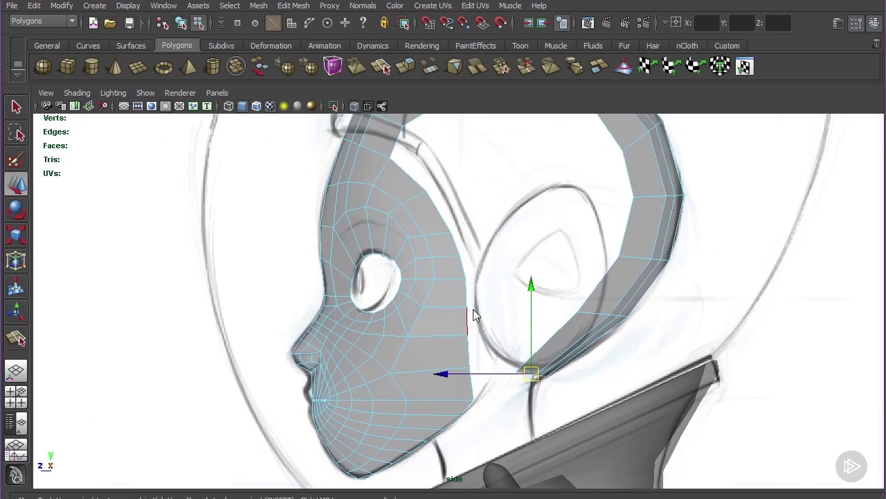
pyautogui.keyDown('alt'); pyautogui.moveTo(610, 267); pyautogui.dragTo(625, 317, button='middle'); pyautogui.keyUp('alt')
pyautogui.click(625, 312)
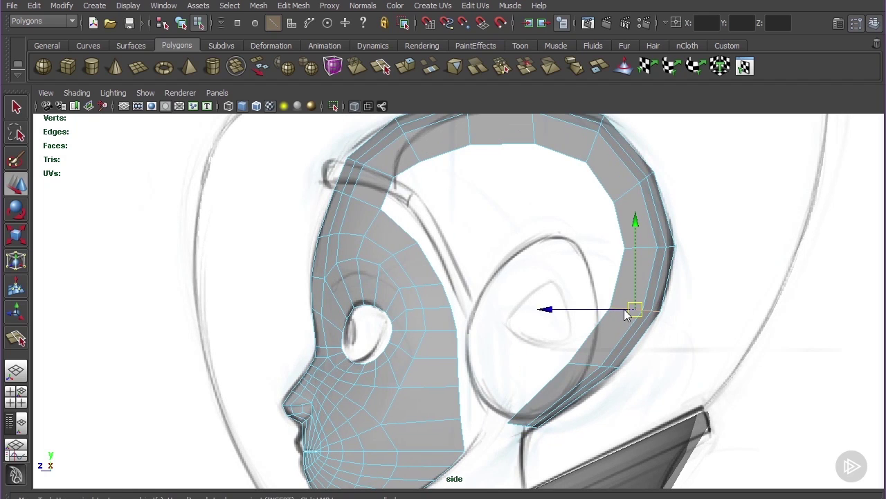
pyautogui.press('r')
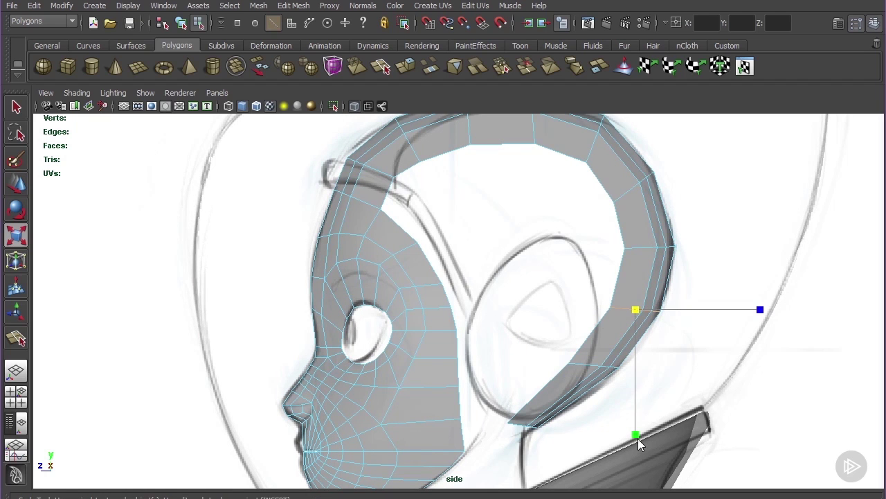
pyautogui.click(650, 248)
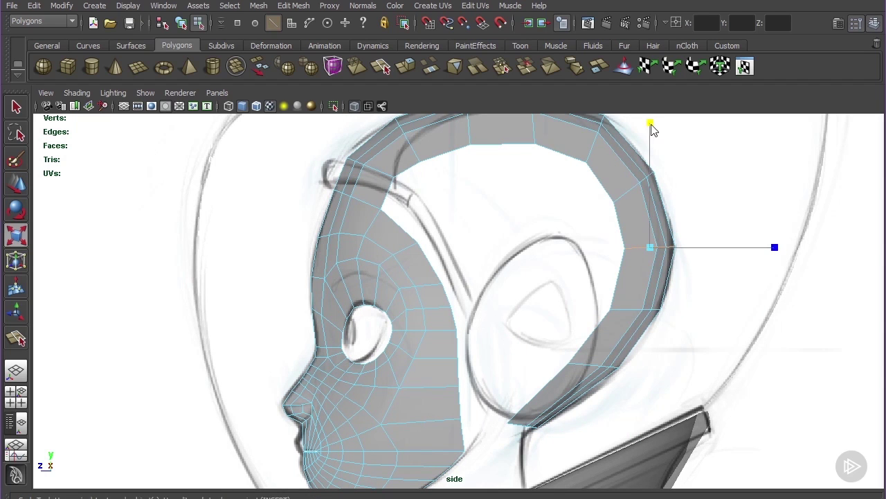
pyautogui.moveTo(651, 124); pyautogui.dragTo(660, 181)
pyautogui.keyDown('alt'); pyautogui.moveTo(501, 390); pyautogui.dragTo(521, 434, button='right'); pyautogui.keyUp('alt')
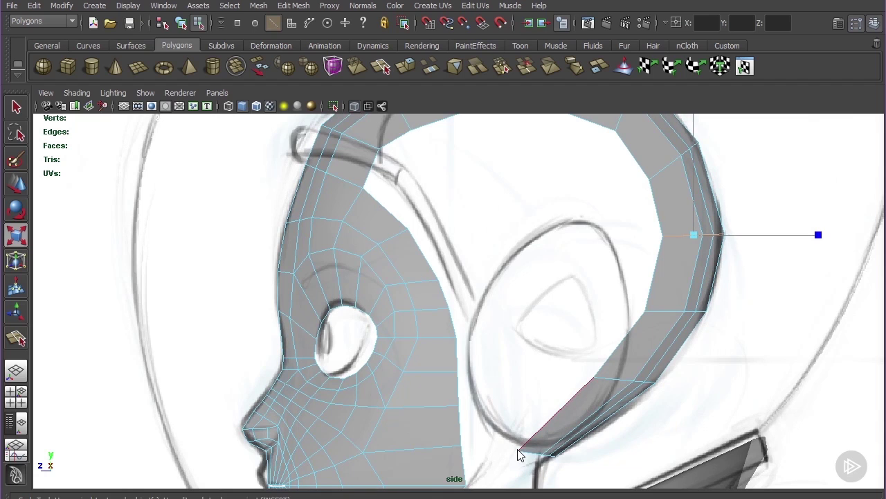
pyautogui.click(543, 431)
pyautogui.keyDown('alt'); pyautogui.moveTo(479, 158); pyautogui.dragTo(509, 249, button='middle'); pyautogui.keyUp('alt')
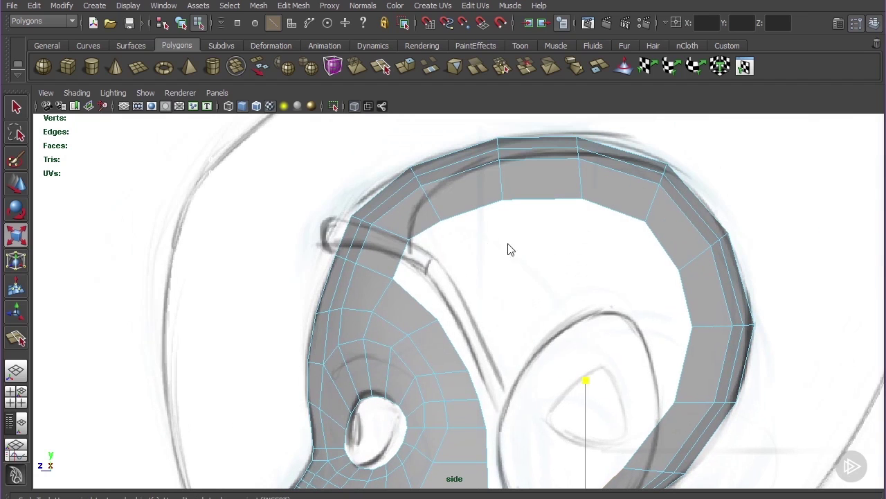
# Slide the strip's inner boundary edges outward toward the skull outline with the Slide Edge Tool, narrowing the strip
pyautogui.doubleClick(431, 227)
pyautogui.keyDown('shift'); pyautogui.moveTo(542, 290); pyautogui.dragTo(509, 305, button='right'); pyautogui.keyUp('shift')
pyautogui.moveTo(509, 305)
pyautogui.mouseDown(button='middle')
pyautogui.moveTo(482, 302)
pyautogui.moveTo(500, 306)
pyautogui.mouseUp(button='middle')
pyautogui.moveTo(410, 232); pyautogui.dragTo(539, 231, button='middle')
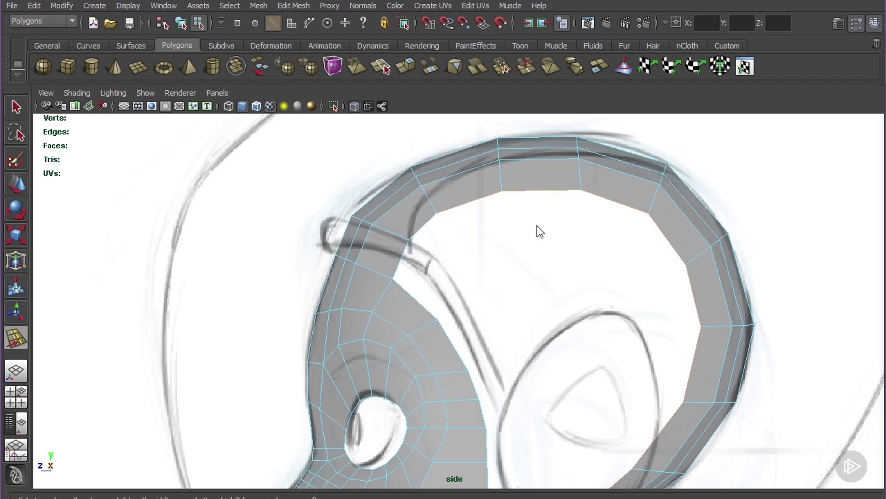
pyautogui.moveTo(479, 182); pyautogui.dragTo(562, 264, button='middle')
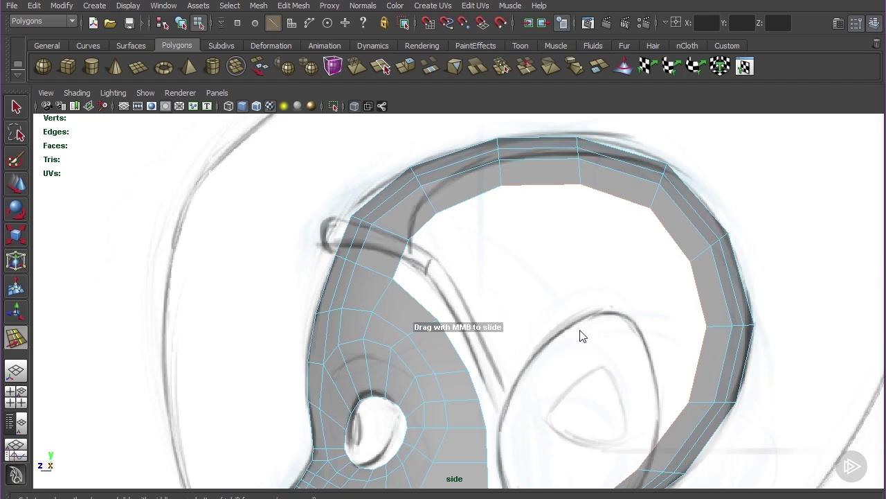
pyautogui.moveTo(580, 330)
pyautogui.keyDown('alt'); pyautogui.mouseDown(button='middle')
pyautogui.moveTo(546, 263)
pyautogui.moveTo(522, 258)
pyautogui.mouseUp(button='middle'); pyautogui.keyUp('alt')
# Extrude the face's rear boundary edges from the temple to the jaw and pull them straight back toward the ear
pyautogui.press('w')
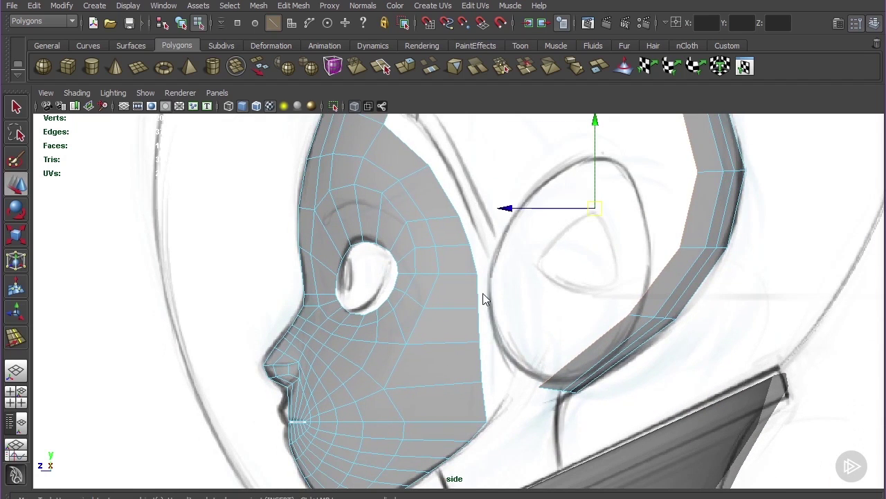
pyautogui.click(479, 291)
pyautogui.click(463, 234)
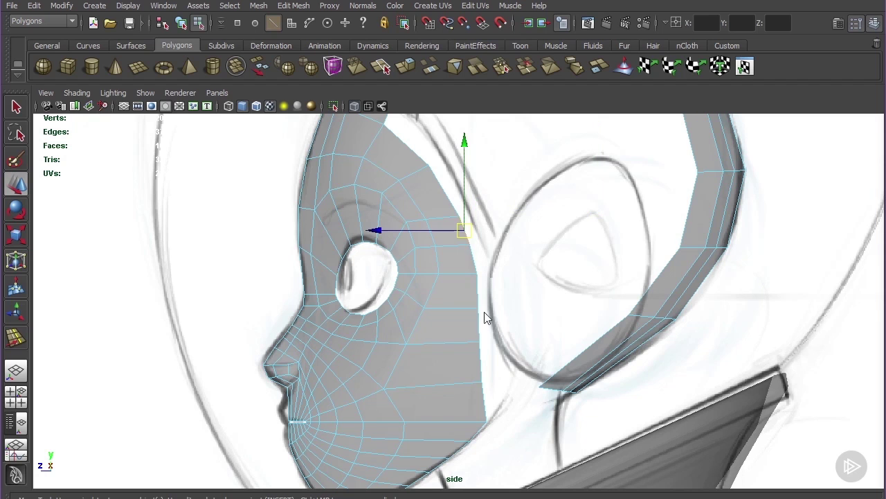
pyautogui.keyDown('shift'); pyautogui.click(483, 361); pyautogui.keyUp('shift')
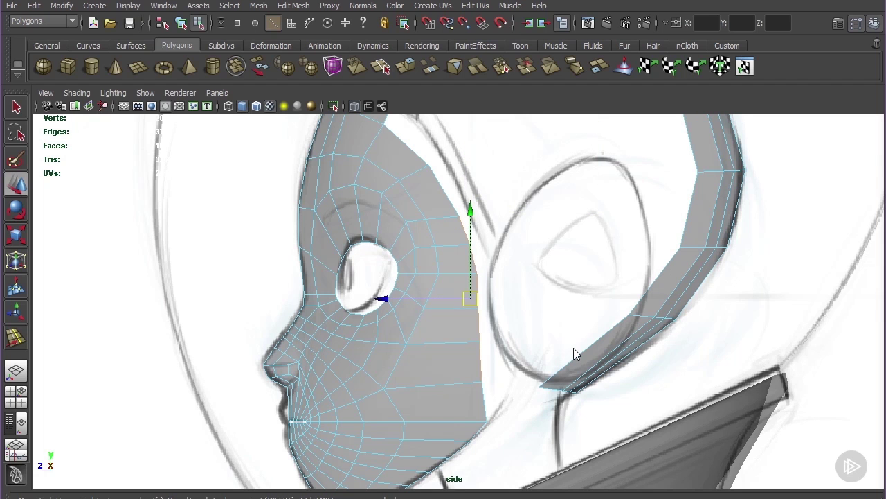
pyautogui.keyDown('shift'); pyautogui.click(486, 404); pyautogui.keyUp('shift')
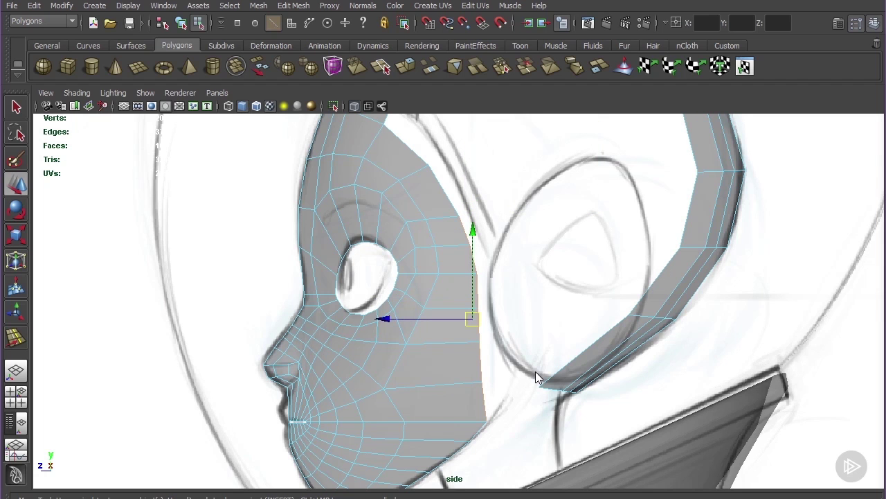
pyautogui.press('g')
pyautogui.press('w')
pyautogui.moveTo(393, 319); pyautogui.dragTo(437, 319)
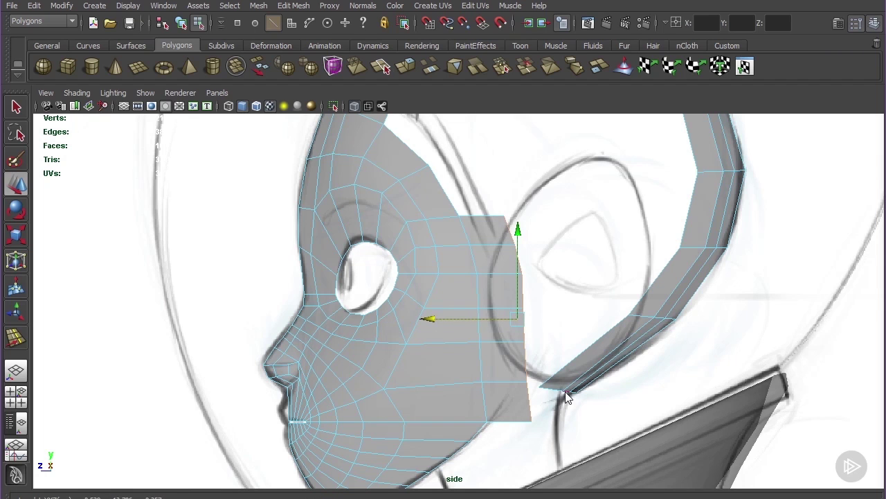
# Move the strip's lowest vertices at the nape down level with the bottom corner of the extruded cheek
pyautogui.press('F9')
pyautogui.moveTo(530, 376); pyautogui.dragTo(582, 406)
pyautogui.moveTo(558, 304); pyautogui.dragTo(564, 336)
pyautogui.press('e')
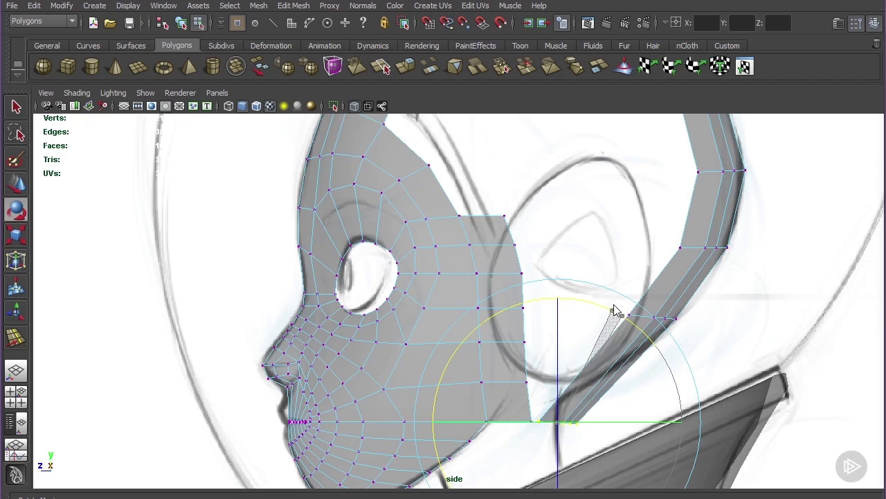
# Insert two edge loops across the lower back strip to match the rows of the cheek extrusion
pyautogui.press('y')
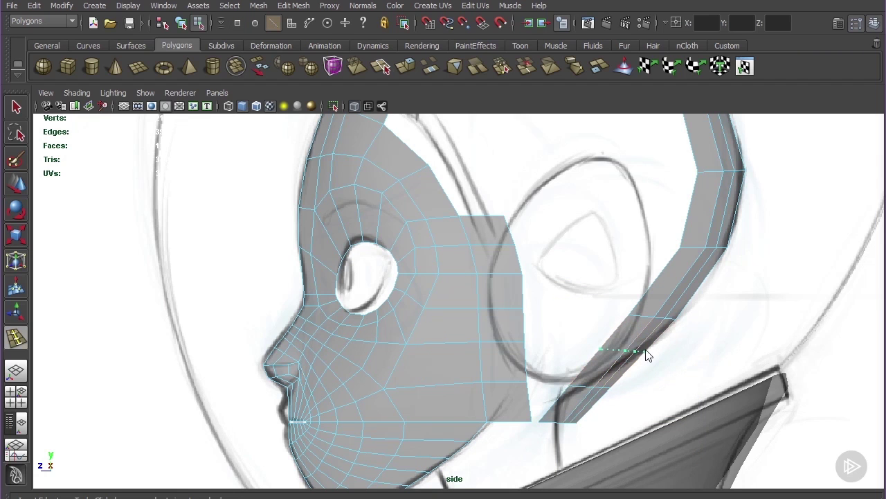
pyautogui.press('w')
pyautogui.press('y')
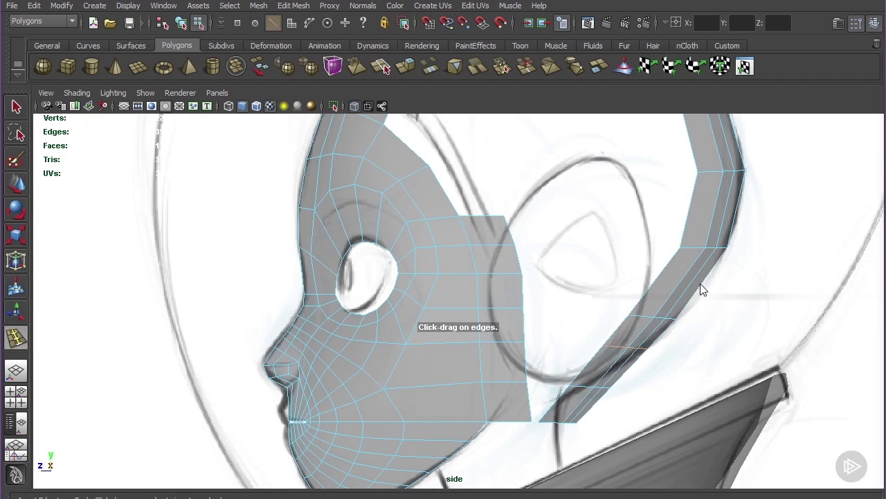
pyautogui.moveTo(699, 279)
pyautogui.mouseDown()
pyautogui.moveTo(698, 287)
pyautogui.moveTo(707, 280)
pyautogui.mouseUp()
pyautogui.press('w')
pyautogui.scroll(1, 524, 331)
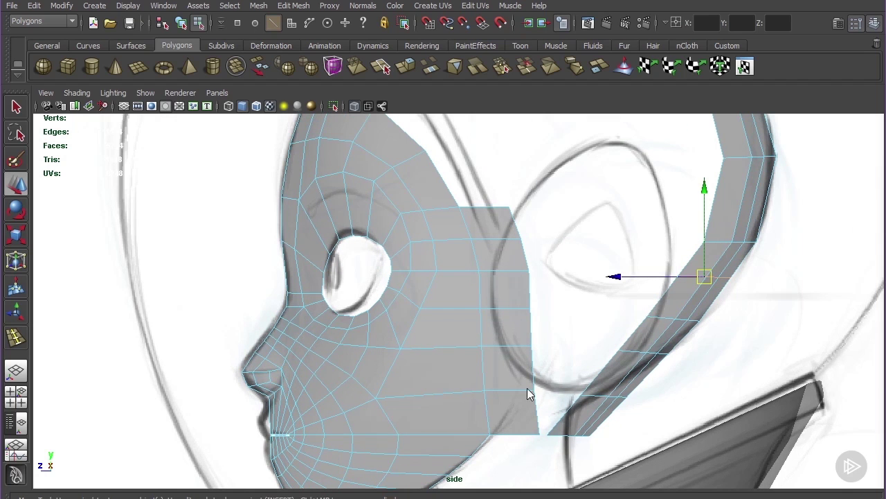
# Merge the three lowest pairs of facing vertices between the cheek extrusion and the back strip
pyautogui.press('F8')
pyautogui.scroll(1, 560, 355)
pyautogui.moveTo(521, 429); pyautogui.dragTo(580, 464)
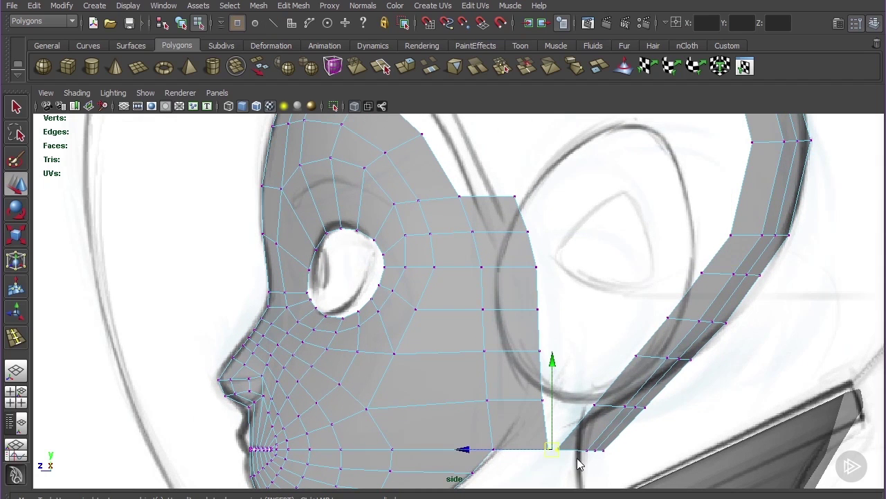
pyautogui.moveTo(543, 403); pyautogui.dragTo(627, 426)
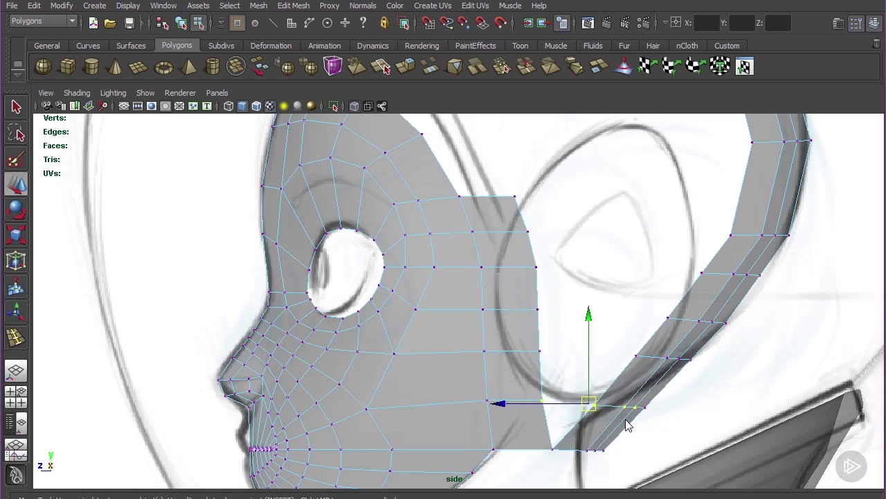
pyautogui.click(574, 412)
pyautogui.moveTo(537, 399); pyautogui.dragTo(611, 419)
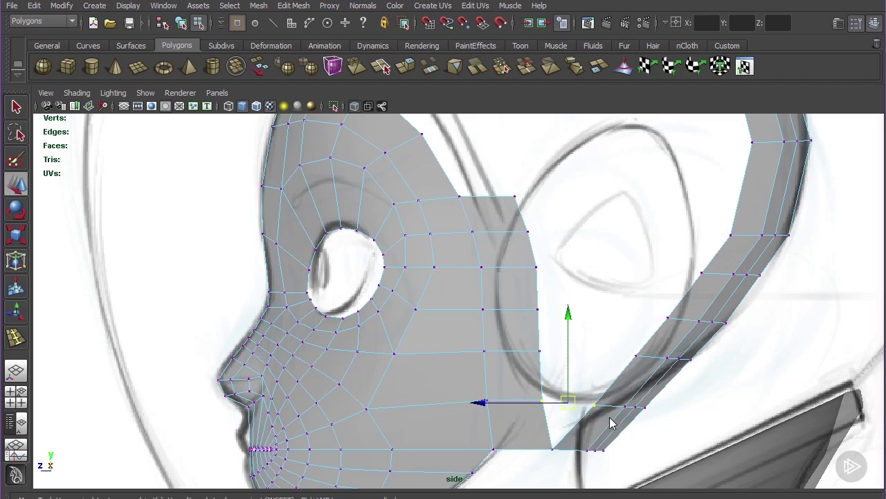
pyautogui.moveTo(525, 338); pyautogui.dragTo(651, 370)
pyautogui.press('g')
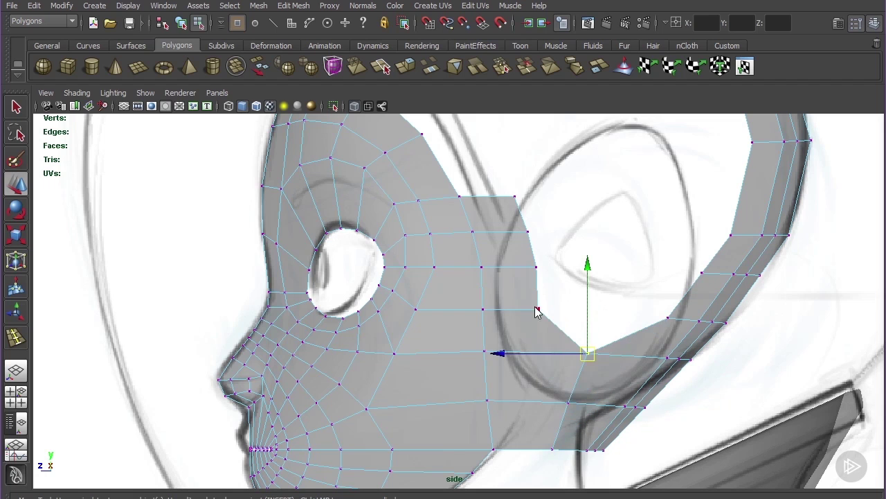
# Merge the remaining four pairs of facing vertices upward, joining the cheek extrusion's rear edge to the back strip
pyautogui.moveTo(705, 334); pyautogui.dragTo(680, 327)
pyautogui.press('g')
pyautogui.moveTo(517, 256); pyautogui.dragTo(732, 303)
pyautogui.press('g')
pyautogui.moveTo(515, 224); pyautogui.dragTo(750, 248)
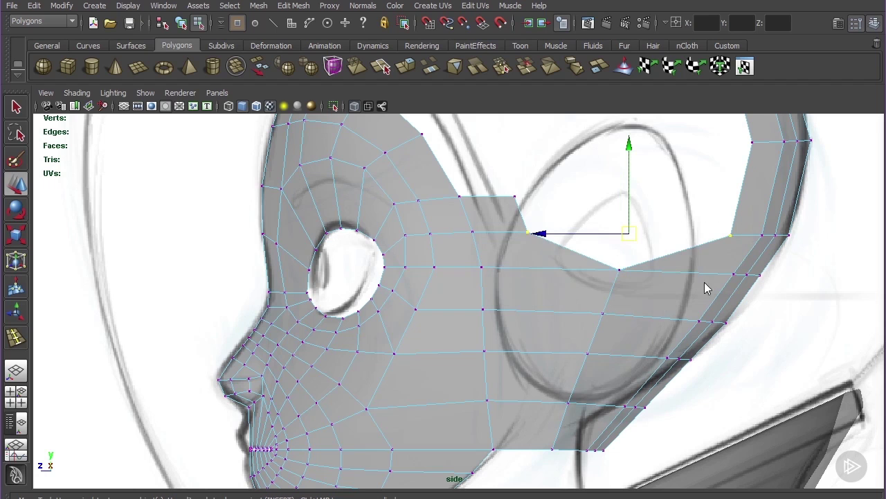
pyautogui.press('g')
pyautogui.keyDown('alt'); pyautogui.moveTo(723, 207); pyautogui.dragTo(608, 259, button='middle'); pyautogui.keyUp('alt')
pyautogui.moveTo(517, 329); pyautogui.dragTo(520, 335)
pyautogui.keyDown('shift'); pyautogui.moveTo(755, 266); pyautogui.dragTo(713, 302); pyautogui.keyUp('shift')
pyautogui.press('g')
pyautogui.keyDown('alt'); pyautogui.moveTo(703, 230); pyautogui.dragTo(757, 347, button='middle'); pyautogui.keyUp('alt')
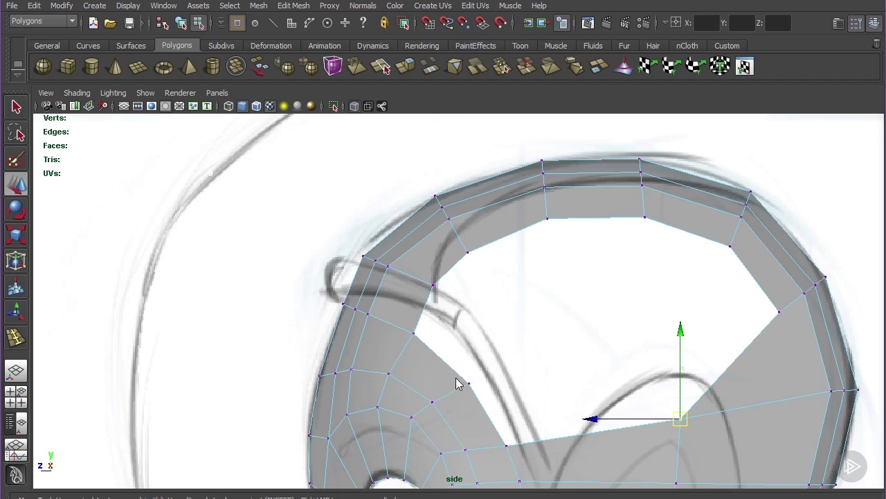
# Select the border edges of the opening in the side of the skull and fill the hole
pyautogui.moveTo(456, 378); pyautogui.dragTo(451, 363, button='right')
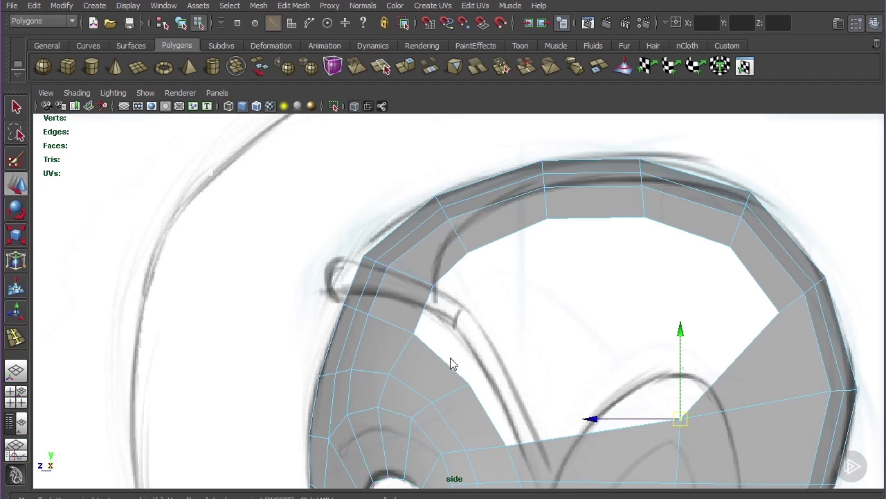
pyautogui.doubleClick(499, 242)
pyautogui.click(293, 6)
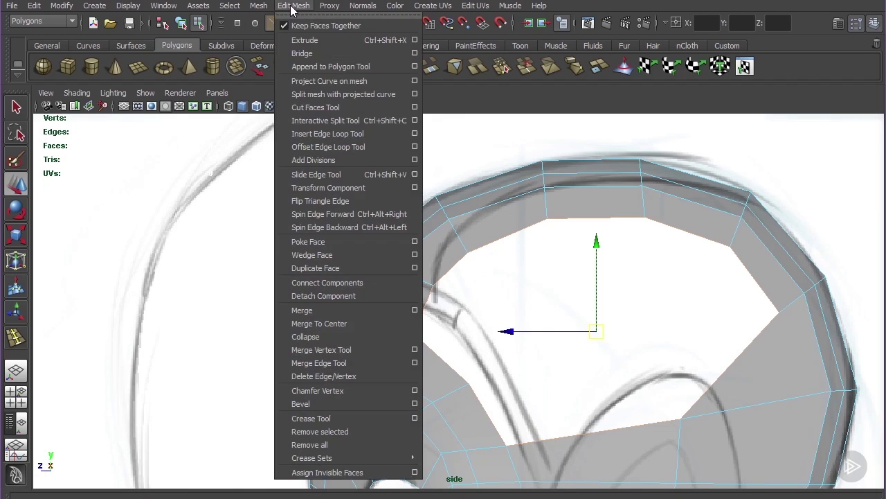
pyautogui.moveTo(260, 7)
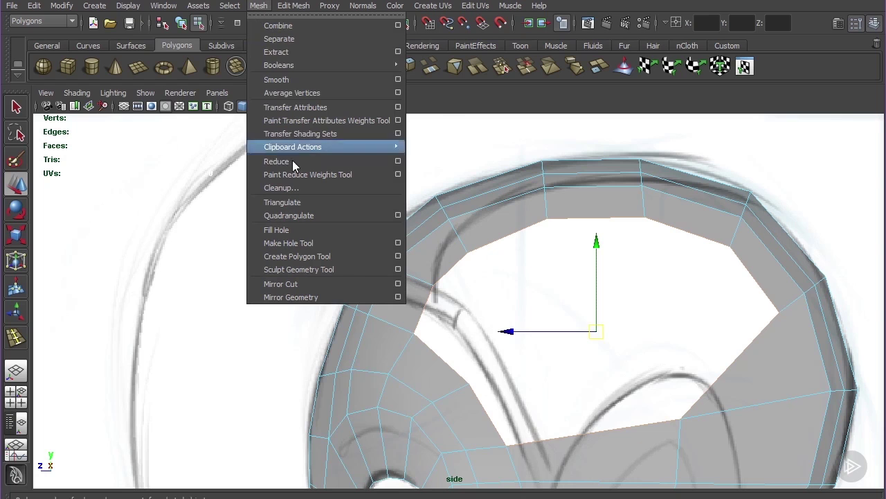
pyautogui.click(287, 231)
pyautogui.scroll(-10, 716, 356)
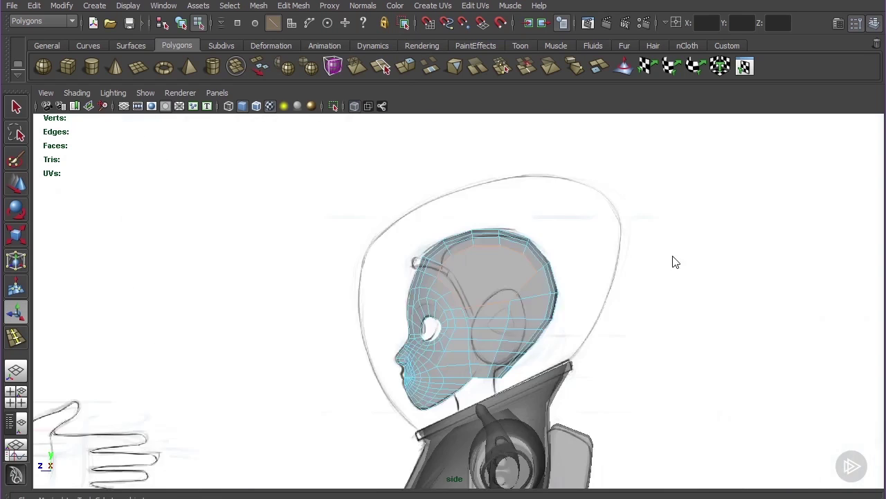
pyautogui.scroll(5, 561, 252)
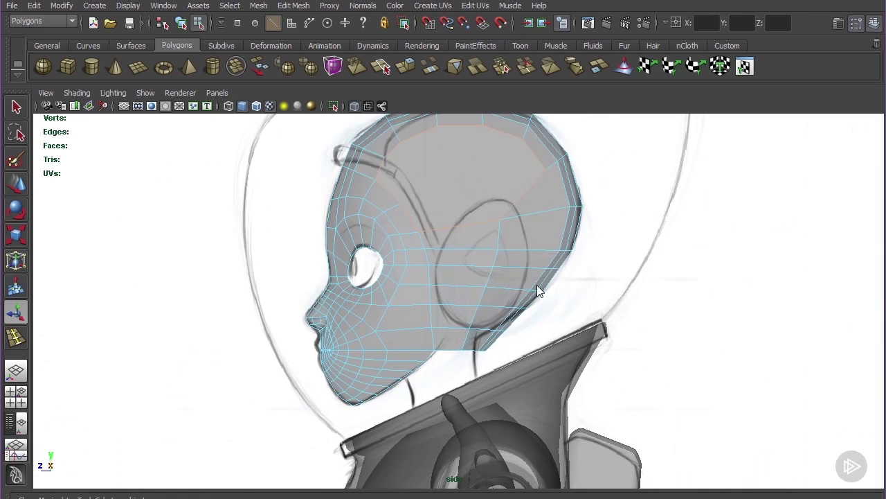
# Slide the vertical edge column on the side of the head back toward the rear strip and insert an edge loop just behind the cheek
pyautogui.click(498, 237)
pyautogui.click(556, 259)
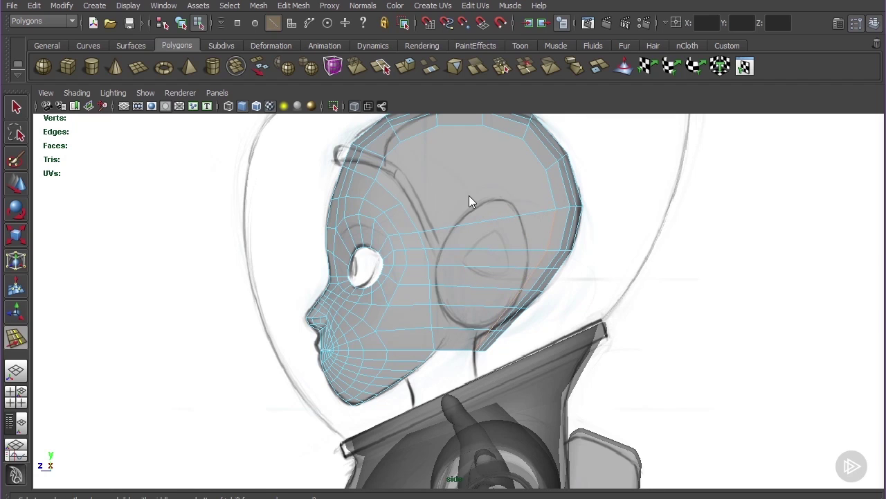
pyautogui.press('g')
pyautogui.moveTo(435, 229); pyautogui.dragTo(441, 226)
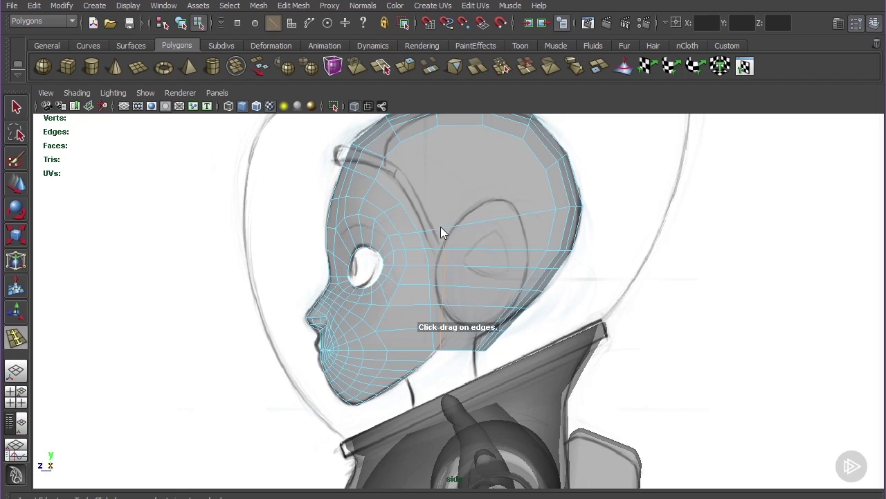
# Cut an edge across the filled face from the cheek's upper corner to the facing vertex on the rear strip
pyautogui.press('q')
pyautogui.click(408, 202)
pyautogui.moveTo(551, 184); pyautogui.dragTo(537, 176)
pyautogui.press('Return')
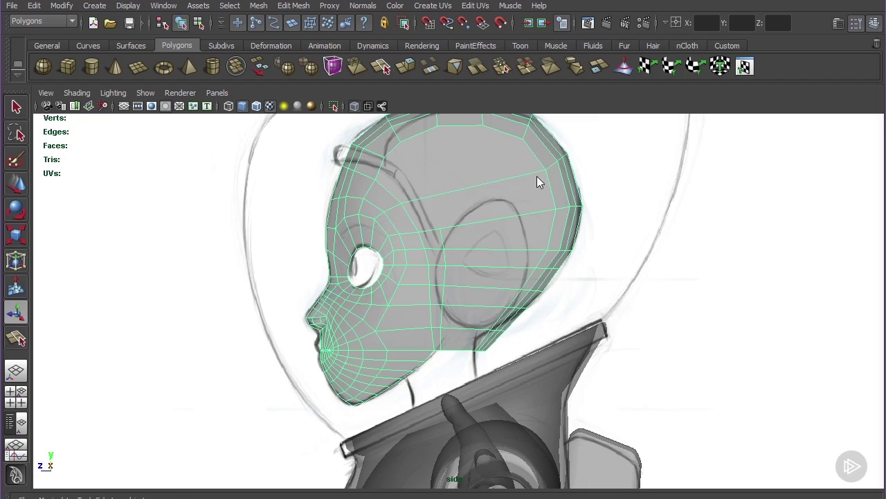
# Cut the filled face upward from the edge column behind the cheek, across the new row, to the top strip's front lower vertex
pyautogui.keyDown('alt'); pyautogui.moveTo(435, 189); pyautogui.dragTo(437, 216, button='middle'); pyautogui.keyUp('alt')
pyautogui.press('g')
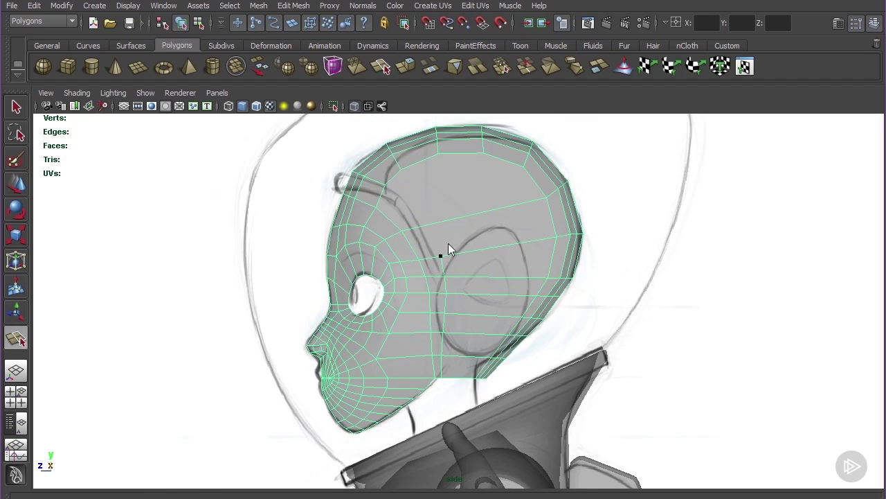
pyautogui.click(441, 257)
pyautogui.moveTo(450, 232); pyautogui.dragTo(392, 195)
pyautogui.press('t')
pyautogui.keyDown('alt'); pyautogui.moveTo(477, 224); pyautogui.dragTo(466, 230, button='middle'); pyautogui.keyUp('alt')
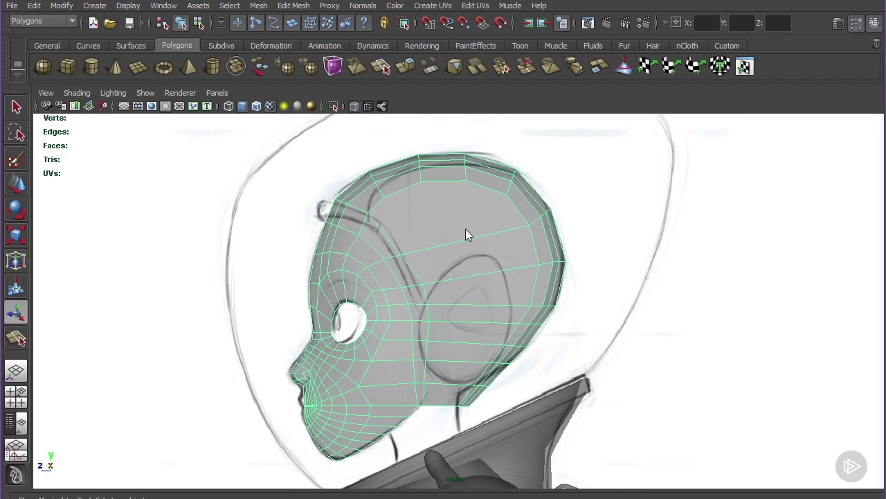
# Insert two vertical edge loops across the side of the head between the cheek and the rear strip
pyautogui.press('y')
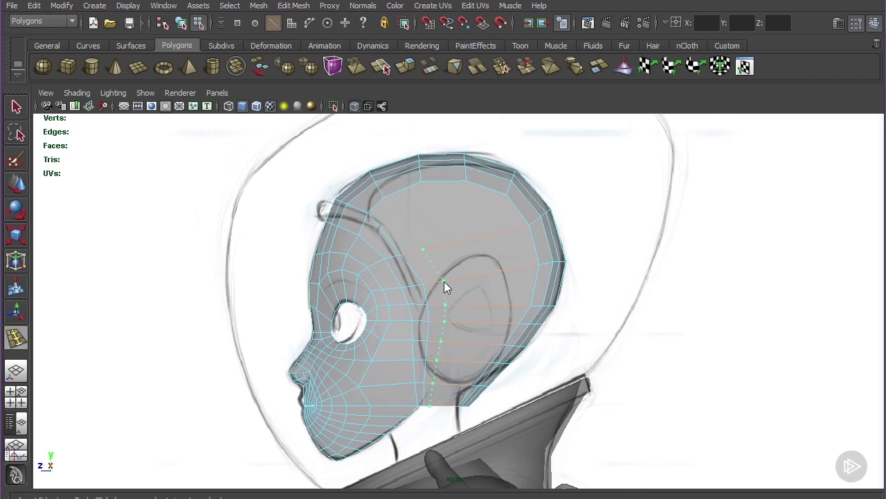
pyautogui.click(468, 276)
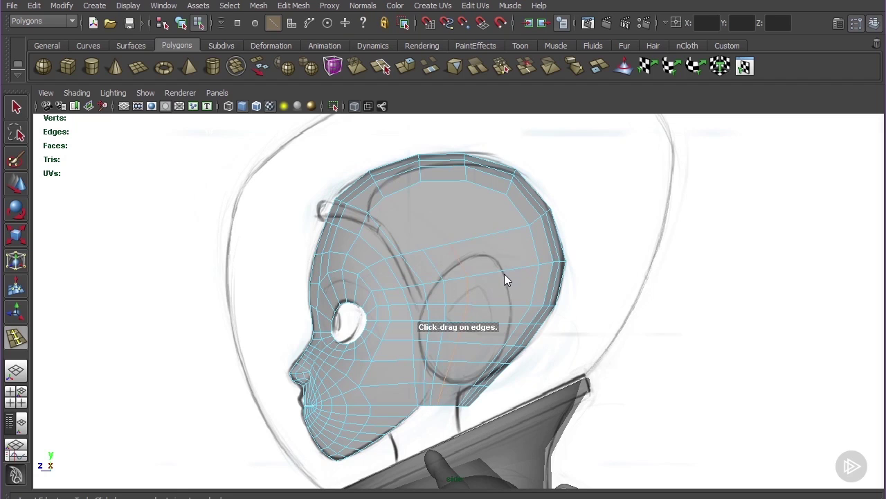
pyautogui.click(504, 268)
pyautogui.press('w')
pyautogui.scroll(2, 493, 259)
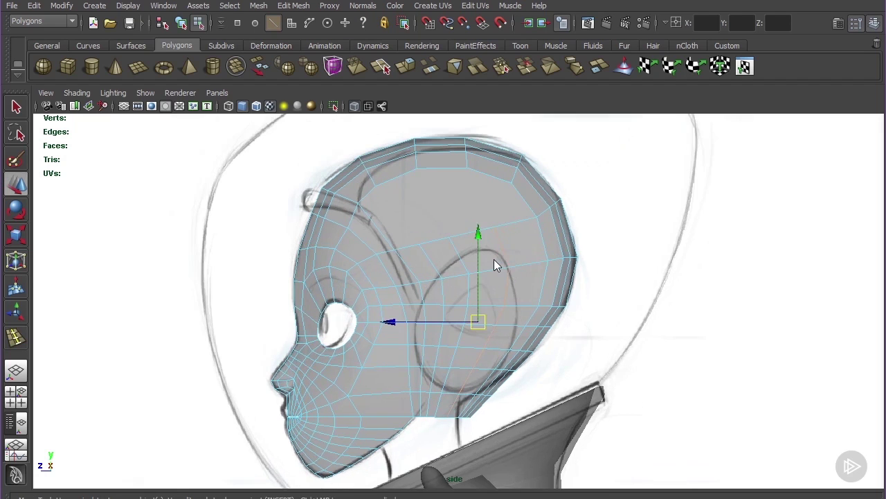
# Cut two edges through the filled face, joining the two new vertical columns to the top strip's two middle lower vertices
pyautogui.press('y')
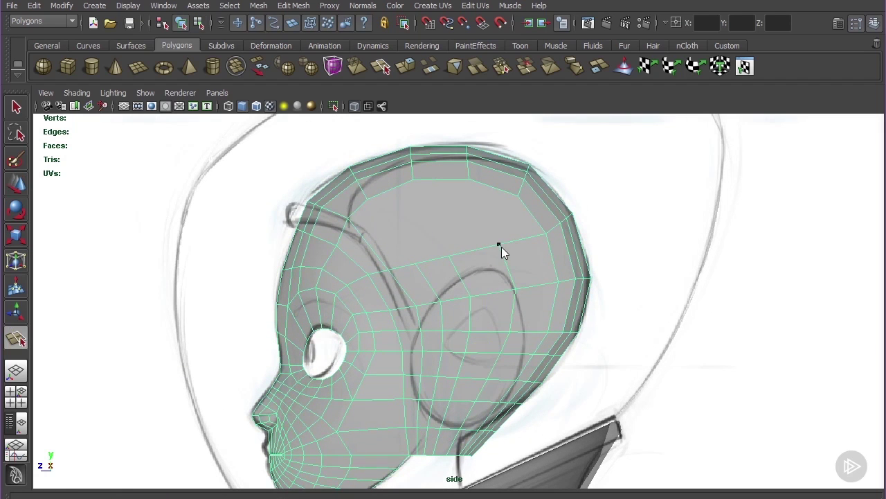
pyautogui.click(499, 245)
pyautogui.click(469, 179)
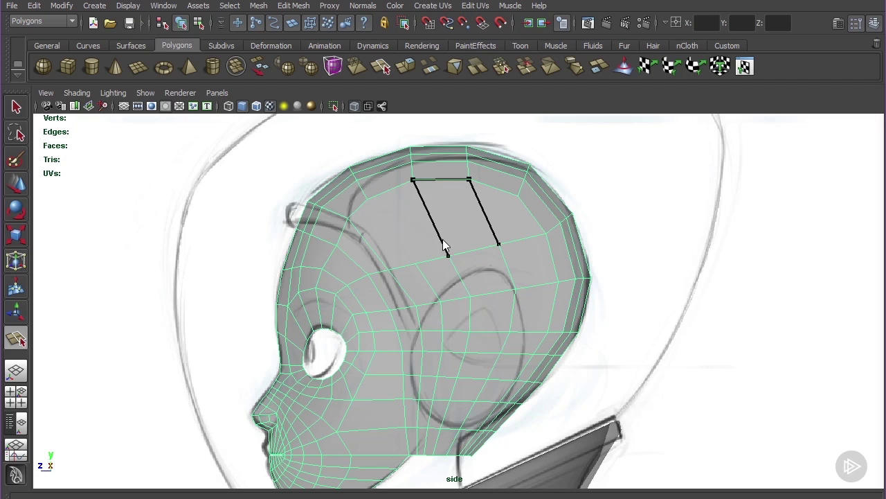
pyautogui.press('w')
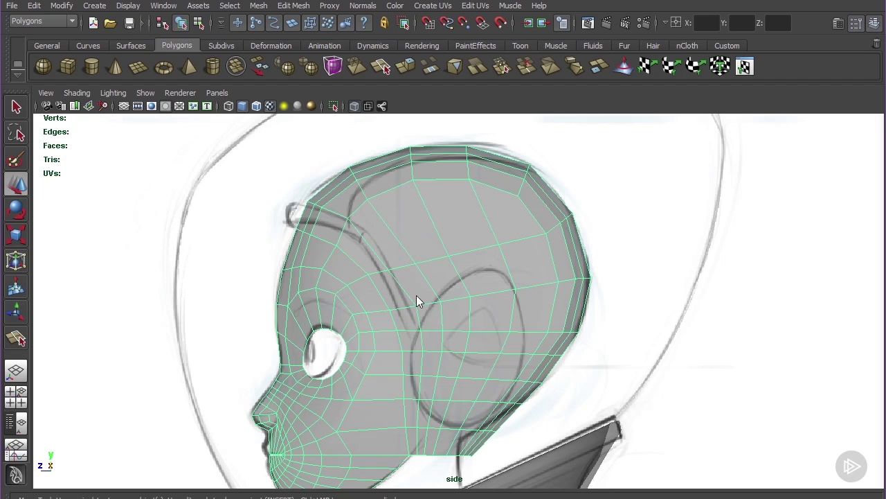
# Slide the two upper horizontal edge rows on the side of the skull so they are spaced more evenly
pyautogui.scroll(1, 395, 278)
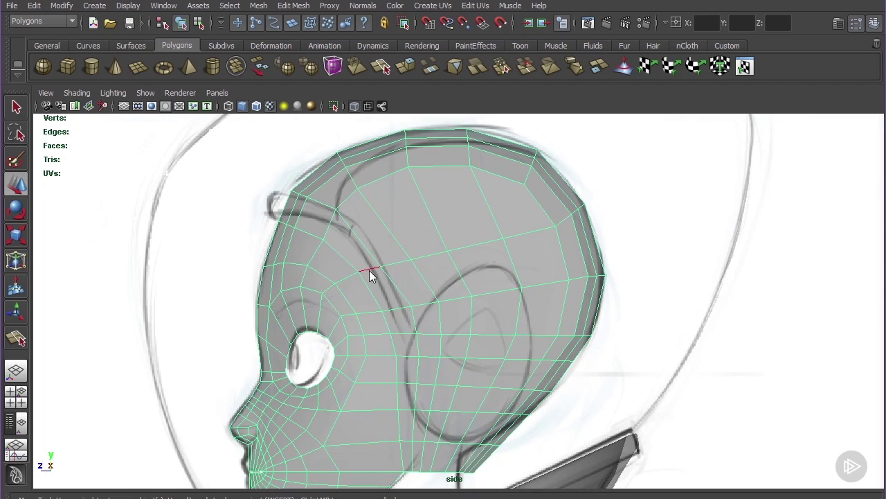
pyautogui.click(370, 270)
pyautogui.keyDown('shift'); pyautogui.doubleClick(486, 244); pyautogui.keyUp('shift')
pyautogui.keyDown('shift'); pyautogui.click(520, 234); pyautogui.keyUp('shift')
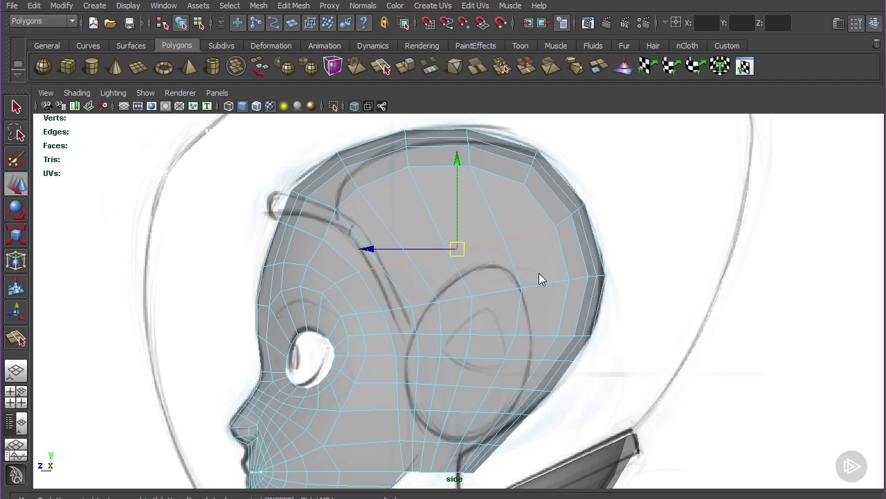
pyautogui.hotkey('alt', 's')
pyautogui.moveTo(577, 283); pyautogui.dragTo(565, 280, button='middle')
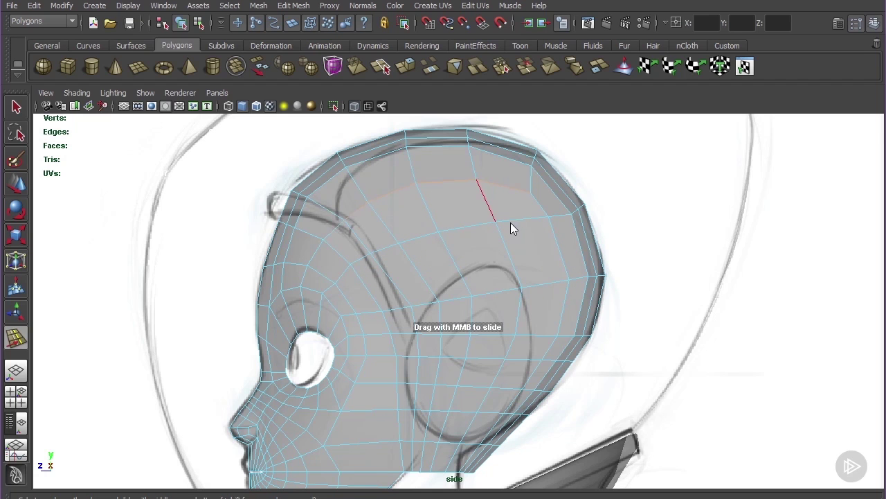
pyautogui.scroll(-5, 540, 261)
pyautogui.scroll(6, 543, 268)
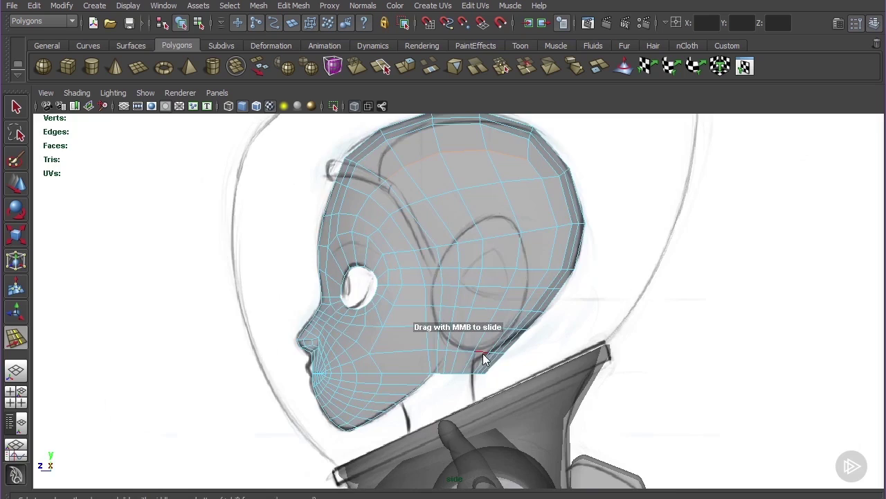
# In the perspective view, move the vertices at the back side of the skull outward with soft selection at a 0.76 falloff radius to round the head
pyautogui.press('space')
pyautogui.press('space')
pyautogui.moveTo(583, 216)
pyautogui.keyDown('alt'); pyautogui.mouseDown()
pyautogui.moveTo(637, 262)
pyautogui.moveTo(642, 287)
pyautogui.moveTo(519, 234)
pyautogui.moveTo(422, 217)
pyautogui.moveTo(554, 293)
pyautogui.moveTo(427, 286)
pyautogui.moveTo(464, 288)
pyautogui.mouseUp(); pyautogui.keyUp('alt')
pyautogui.press('F9')
pyautogui.click(419, 285)
pyautogui.press('b')
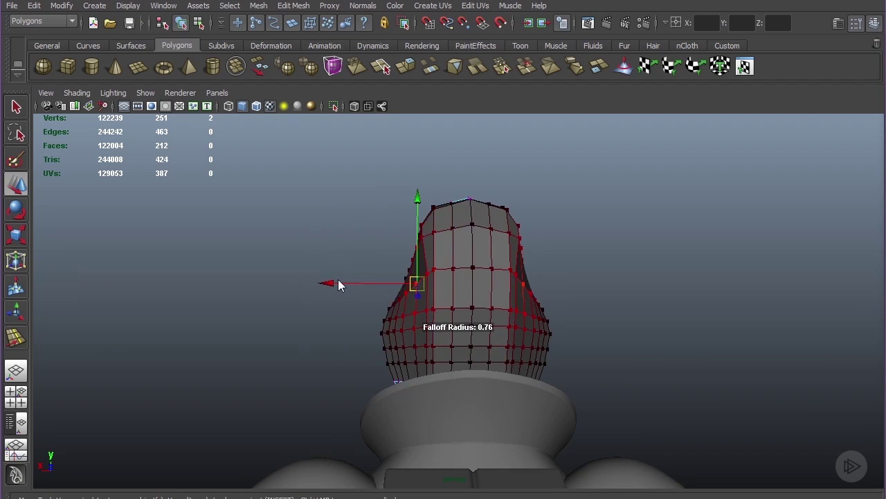
pyautogui.moveTo(330, 281); pyautogui.dragTo(434, 232)
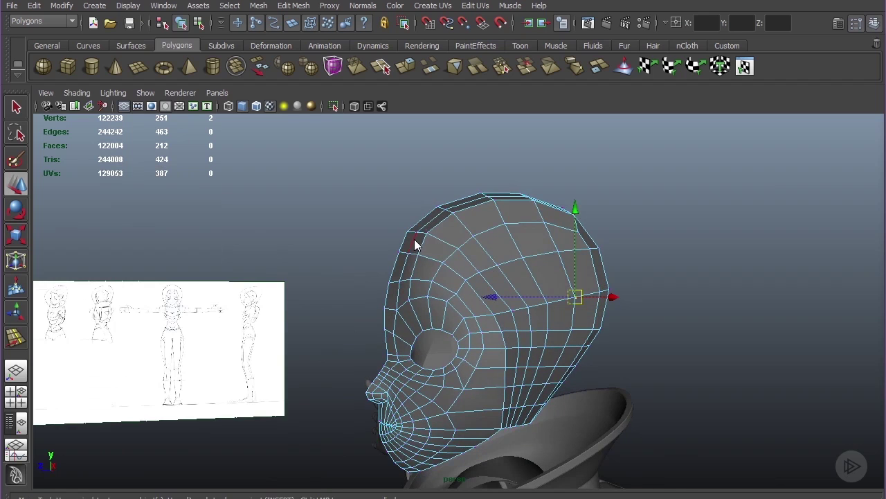
# Extract the skull faces behind the face, from above the forehead along the temple to the nape, as a separate piece
pyautogui.moveTo(564, 244); pyautogui.dragTo(566, 245)
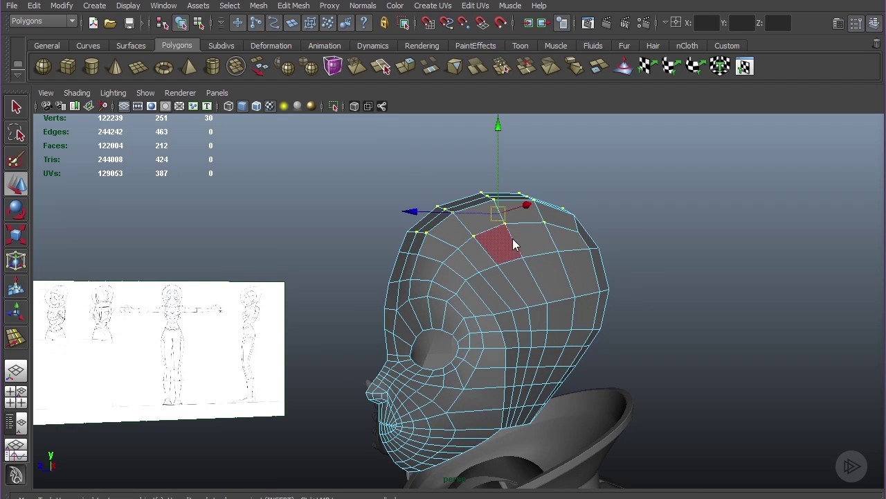
pyautogui.keyDown('alt'); pyautogui.moveTo(512, 239); pyautogui.dragTo(433, 220); pyautogui.keyUp('alt')
pyautogui.hotkey('ctrl', 'F11')
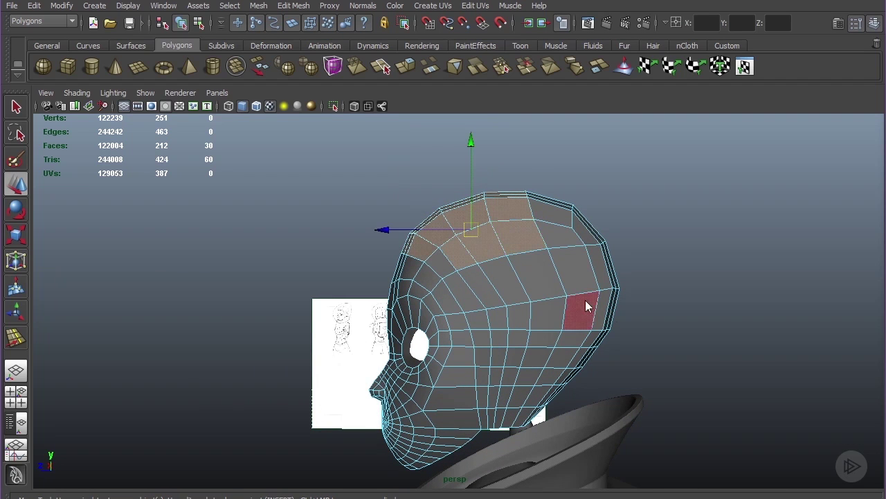
pyautogui.hotkey('shift', '.')
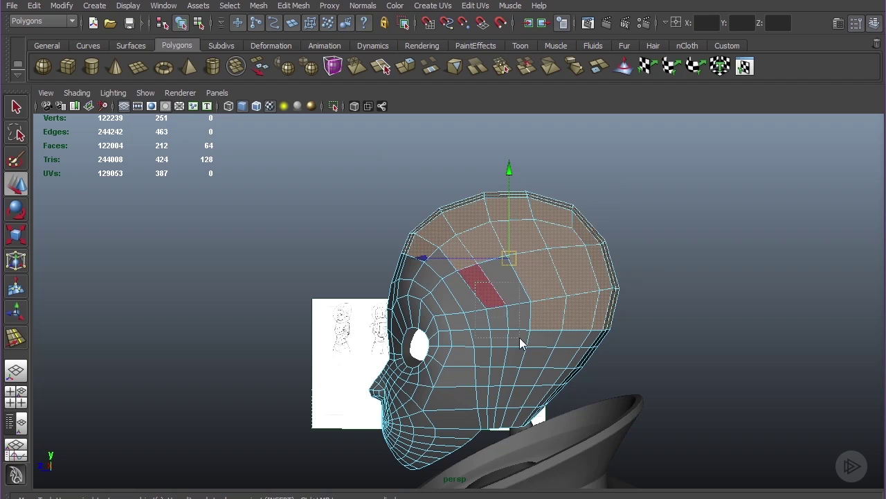
pyautogui.hotkey('shift', '.')
pyautogui.keyDown('shift'); pyautogui.moveTo(537, 335); pyautogui.dragTo(537, 334); pyautogui.keyUp('shift')
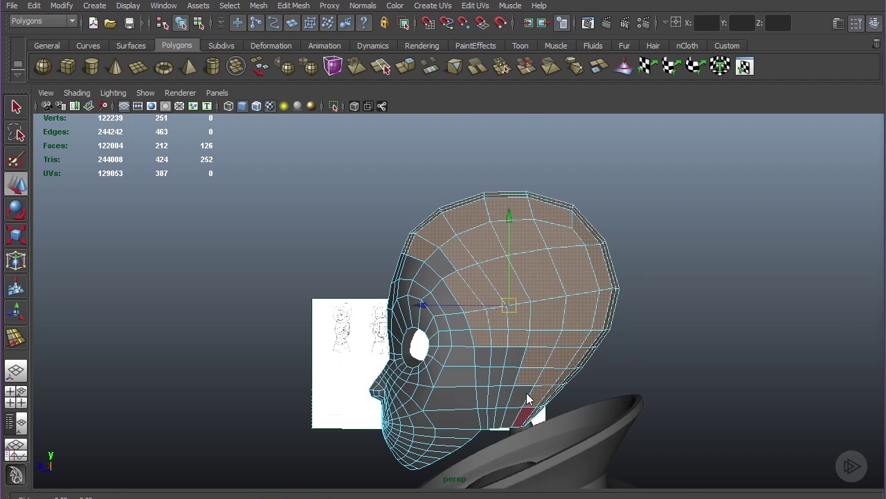
pyautogui.keyDown('alt'); pyautogui.moveTo(527, 401); pyautogui.dragTo(525, 339, button='middle'); pyautogui.keyUp('alt')
pyautogui.keyDown('shift'); pyautogui.moveTo(483, 289); pyautogui.dragTo(486, 349); pyautogui.keyUp('shift')
pyautogui.keyDown('alt'); pyautogui.moveTo(542, 365); pyautogui.dragTo(639, 395); pyautogui.keyUp('alt')
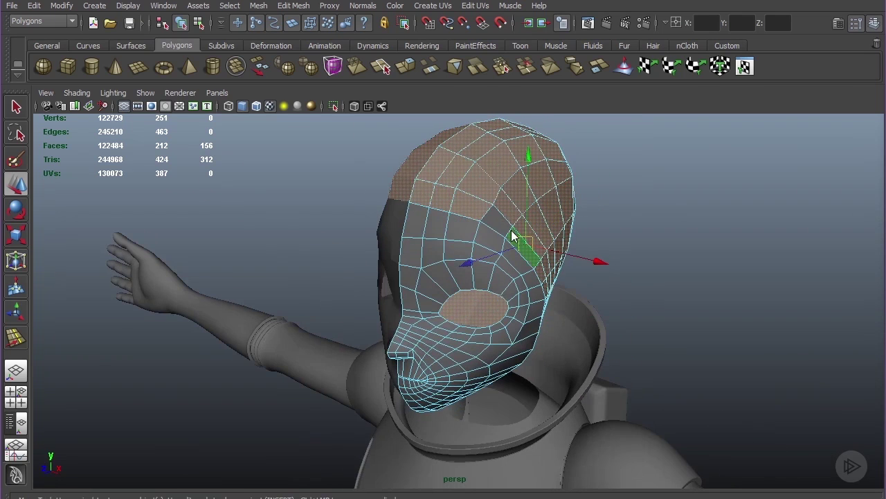
pyautogui.keyDown('shift'); pyautogui.click(512, 237); pyautogui.keyUp('shift')
pyautogui.click(254, 7)
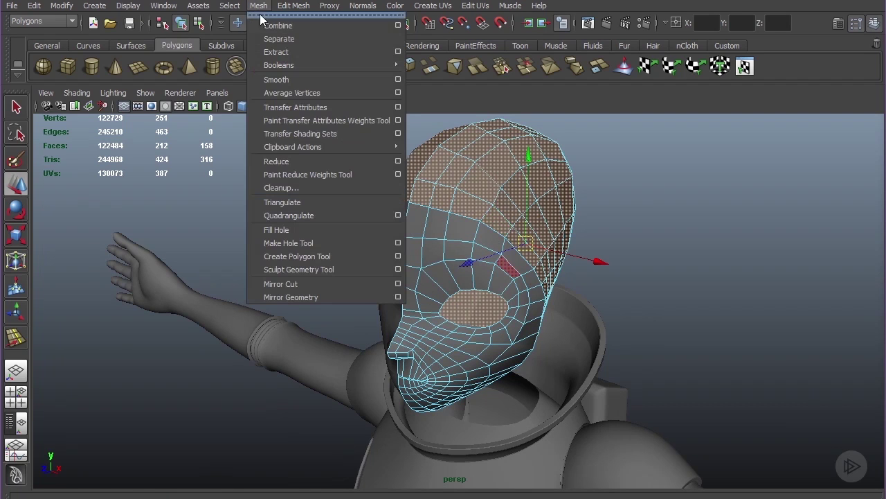
pyautogui.click(284, 53)
# Select the extracted skull cap as an object and delete it, keeping only the face piece
pyautogui.keyDown('alt'); pyautogui.moveTo(385, 92); pyautogui.dragTo(591, 299); pyautogui.keyUp('alt')
pyautogui.press('w')
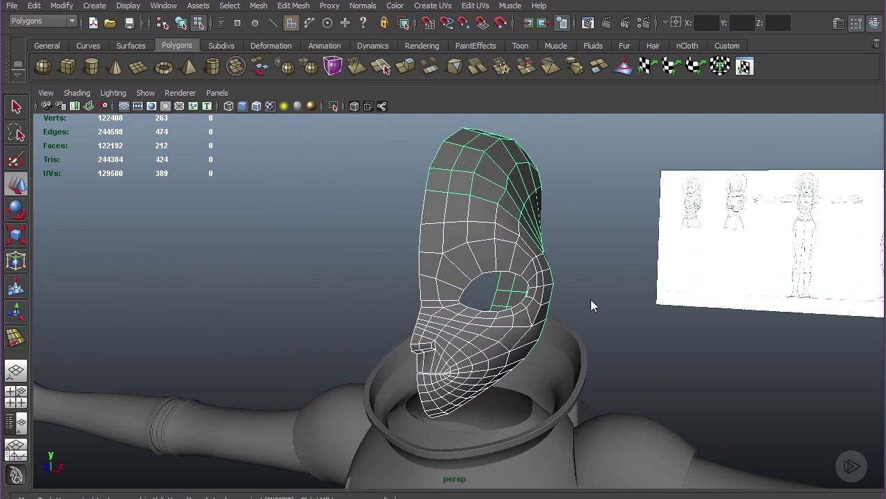
pyautogui.click(591, 300)
pyautogui.keyDown('alt'); pyautogui.moveTo(513, 311); pyautogui.dragTo(424, 298); pyautogui.keyUp('alt')
pyautogui.click(522, 194)
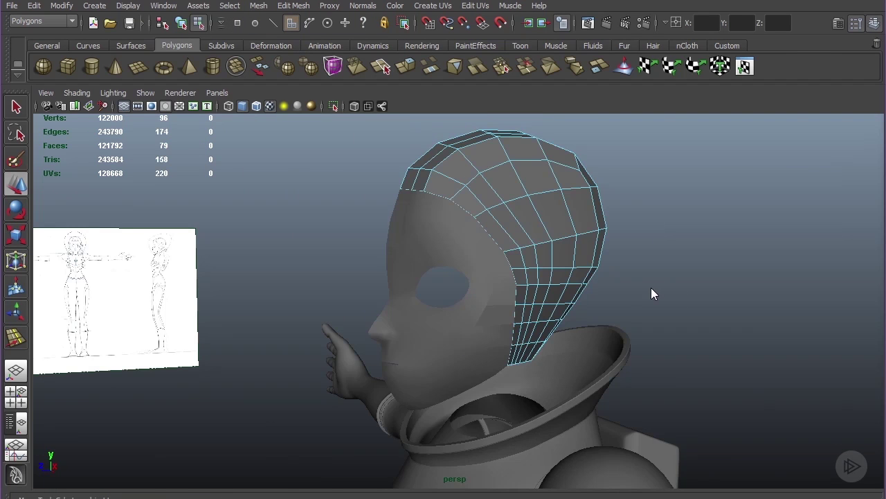
pyautogui.press('F8')
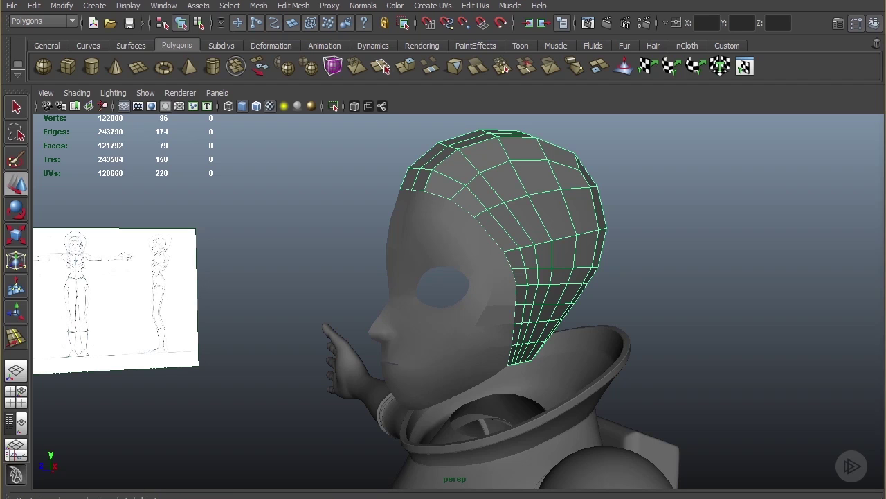
pyautogui.press('Delete')
# Create a mirrored duplicate of the half face on the other side of the head
pyautogui.keyDown('alt'); pyautogui.moveTo(510, 248); pyautogui.dragTo(554, 253); pyautogui.keyUp('alt')
pyautogui.click(484, 248)
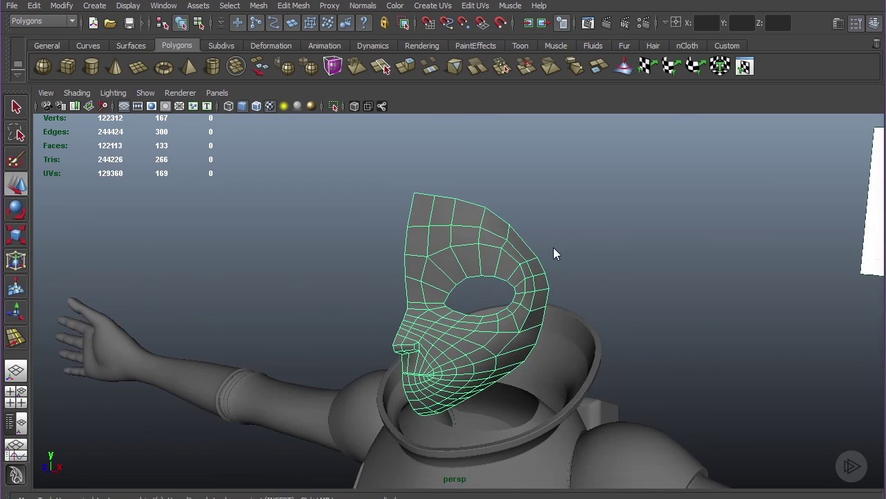
pyautogui.click(33, 6)
pyautogui.click(90, 312)
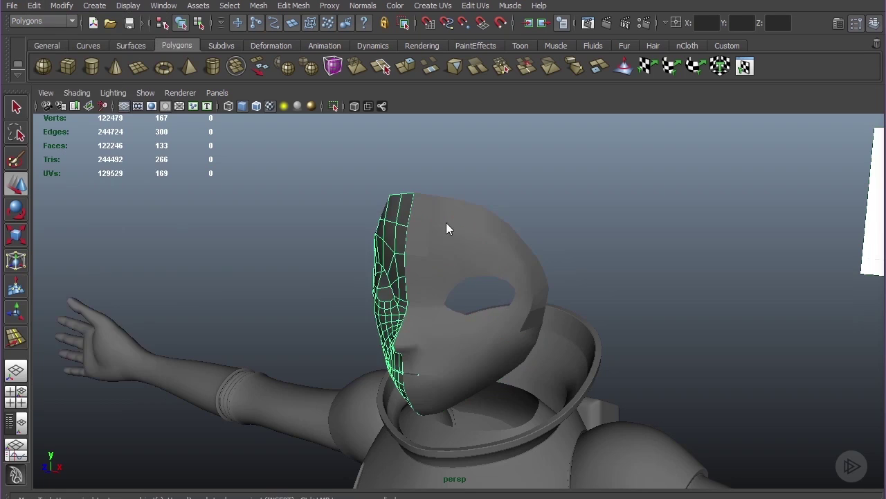
pyautogui.keyDown('alt'); pyautogui.moveTo(446, 223); pyautogui.dragTo(474, 197); pyautogui.keyUp('alt')
pyautogui.click(537, 180)
# Insert two edge loops in the half face, the second one ringing the eye opening
pyautogui.scroll(3, 537, 186)
pyautogui.click(466, 204)
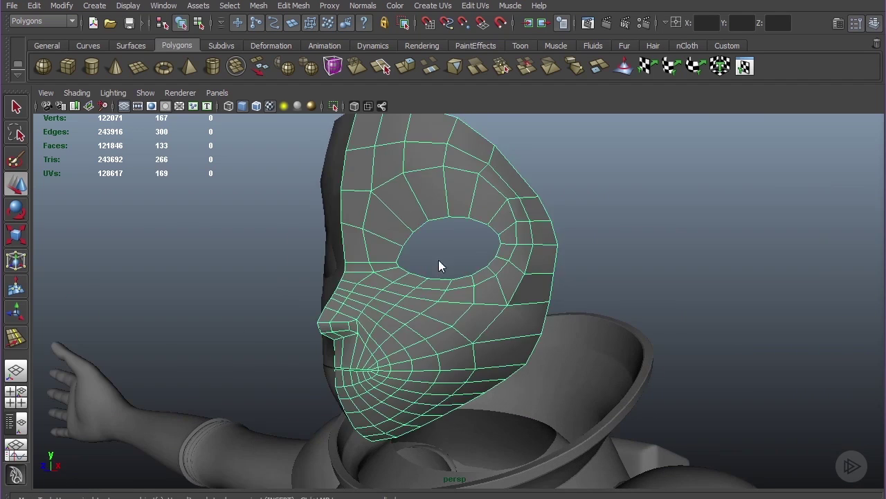
pyautogui.keyDown('alt'); pyautogui.moveTo(438, 260); pyautogui.dragTo(350, 271); pyautogui.keyUp('alt')
pyautogui.scroll(3, 350, 272)
pyautogui.keyDown('alt'); pyautogui.moveTo(350, 271); pyautogui.dragTo(414, 252, button='middle'); pyautogui.keyUp('alt')
pyautogui.keyDown('alt'); pyautogui.moveTo(411, 309); pyautogui.dragTo(476, 241); pyautogui.keyUp('alt')
pyautogui.press('y')
pyautogui.click(399, 287)
pyautogui.click(441, 177)
pyautogui.press('w')
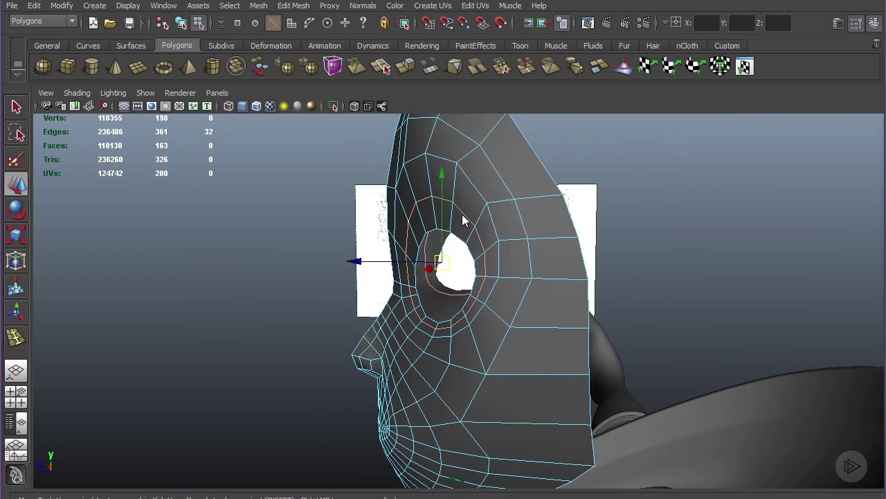
# Move the edge loop ringing the eye opening slightly back in depth
pyautogui.moveTo(346, 262); pyautogui.dragTo(356, 262)
pyautogui.keyDown('alt'); pyautogui.moveTo(377, 233); pyautogui.dragTo(481, 210); pyautogui.keyUp('alt')
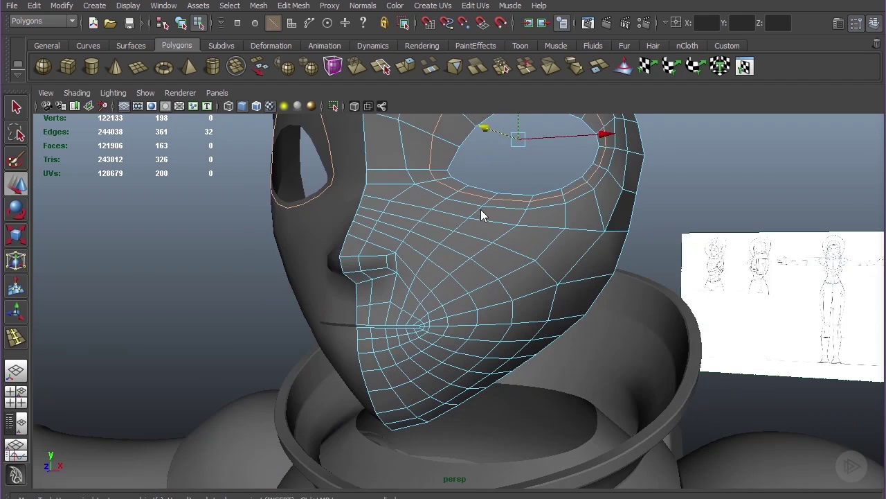
# In the side view, pull the upper lip's centre vertices forward to follow the lip outline in the sketch
pyautogui.doubleClick(396, 306)
pyautogui.press('space')
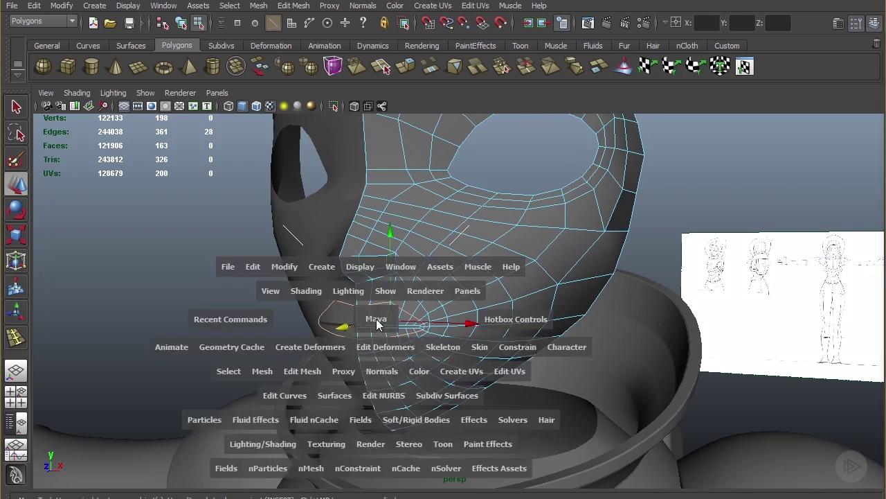
pyautogui.keyDown('alt'); pyautogui.moveTo(588, 429); pyautogui.dragTo(564, 331, button='right'); pyautogui.keyUp('alt')
pyautogui.press('space')
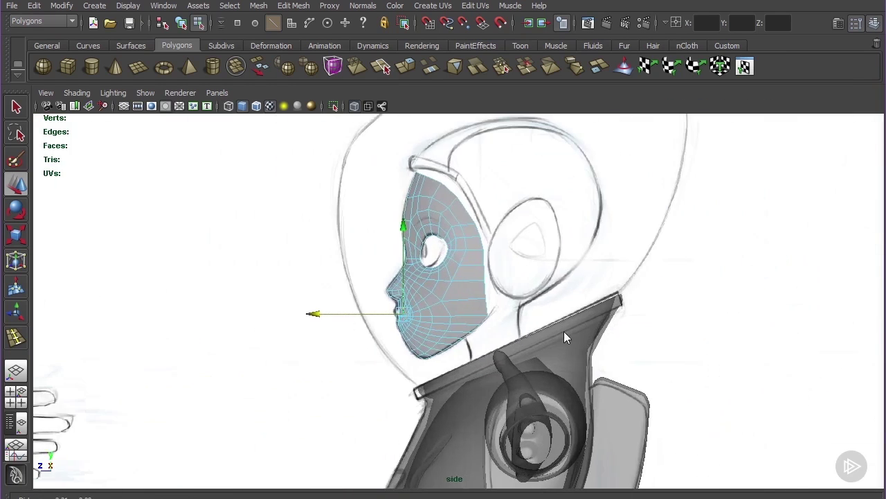
pyautogui.keyDown('alt'); pyautogui.moveTo(564, 331); pyautogui.dragTo(713, 320, button='middle'); pyautogui.keyUp('alt')
pyautogui.keyDown('alt'); pyautogui.moveTo(575, 318); pyautogui.dragTo(672, 316, button='right'); pyautogui.keyUp('alt')
pyautogui.keyDown('alt'); pyautogui.moveTo(505, 308); pyautogui.dragTo(637, 301, button='right'); pyautogui.keyUp('alt')
pyautogui.keyDown('alt'); pyautogui.moveTo(768, 293); pyautogui.dragTo(572, 303, button='middle'); pyautogui.keyUp('alt')
pyautogui.keyDown('alt'); pyautogui.moveTo(572, 303); pyautogui.dragTo(669, 297, button='right'); pyautogui.keyUp('alt')
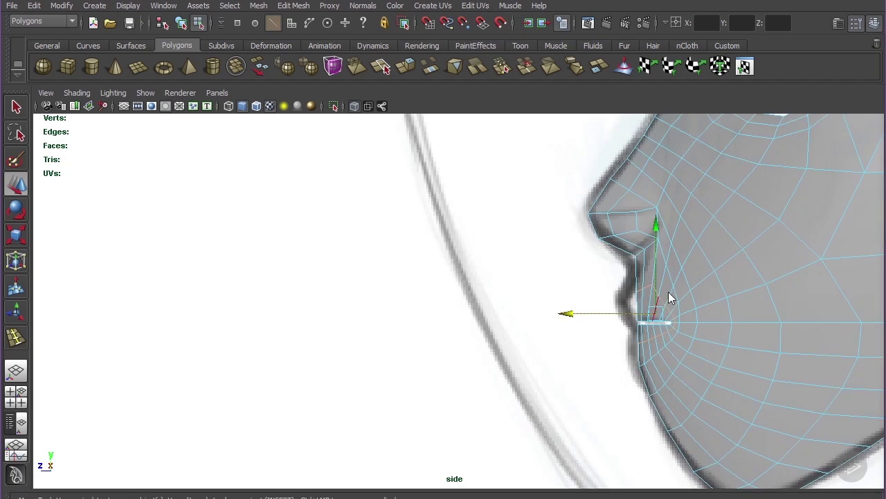
pyautogui.keyDown('alt'); pyautogui.moveTo(669, 297); pyautogui.dragTo(588, 302, button='middle'); pyautogui.keyUp('alt')
pyautogui.press('F9')
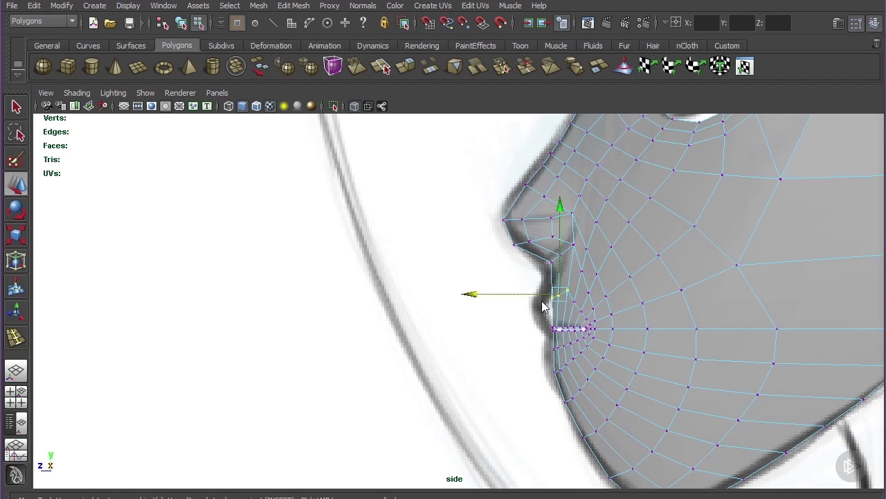
pyautogui.click(544, 302)
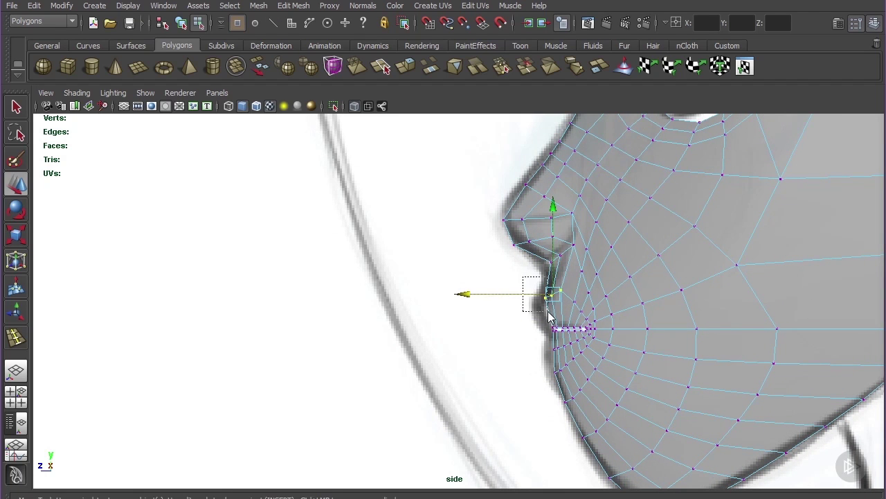
pyautogui.keyDown('shift'); pyautogui.moveTo(548, 311); pyautogui.dragTo(548, 312); pyautogui.keyUp('shift')
pyautogui.moveTo(486, 293)
pyautogui.mouseDown()
pyautogui.moveTo(550, 308)
pyautogui.moveTo(479, 292)
pyautogui.mouseUp()
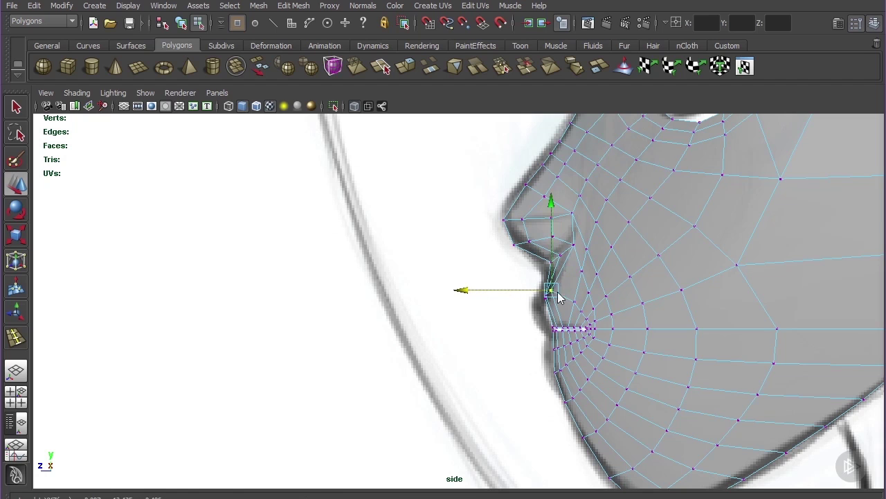
pyautogui.moveTo(560, 292)
pyautogui.mouseDown()
pyautogui.moveTo(575, 304)
pyautogui.moveTo(567, 295)
pyautogui.mouseUp()
pyautogui.hotkey('ctrl', 'z')
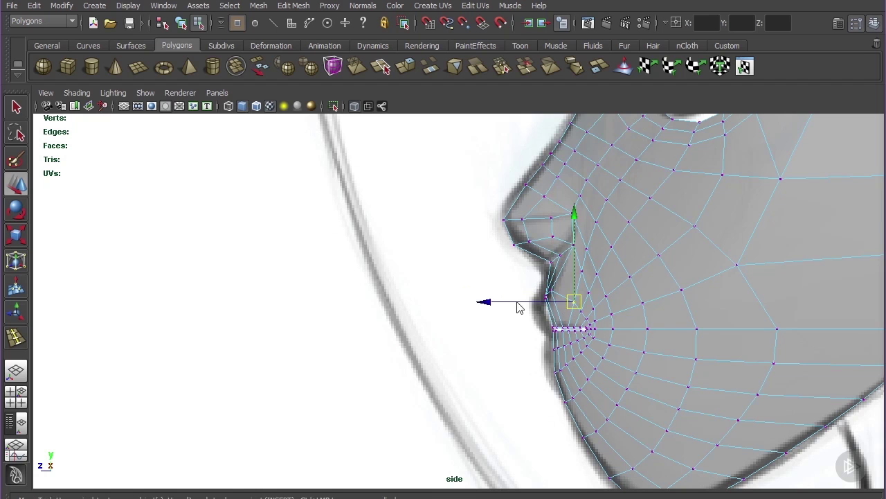
# Shift the upper-lip vertices nearer the mouth corner forward one by one to round the lip
pyautogui.moveTo(500, 302); pyautogui.dragTo(490, 302)
pyautogui.moveTo(579, 307); pyautogui.dragTo(586, 315)
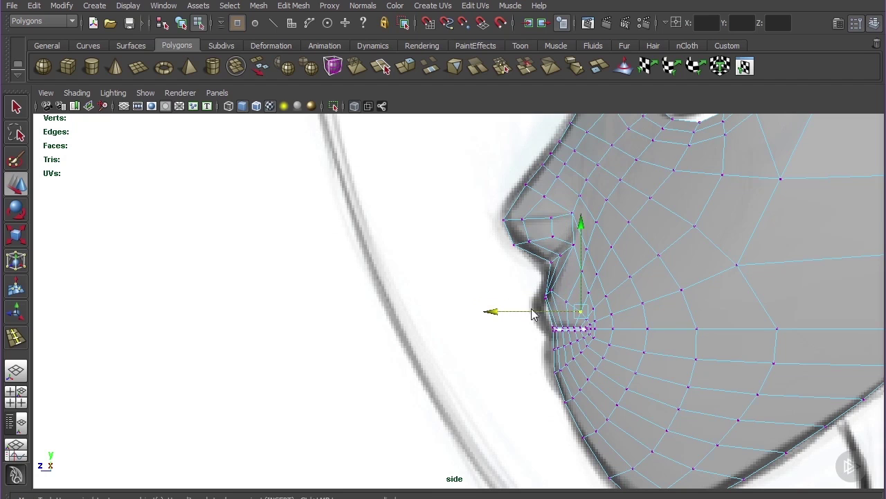
pyautogui.moveTo(501, 310); pyautogui.dragTo(496, 310)
pyautogui.moveTo(592, 323); pyautogui.dragTo(579, 316)
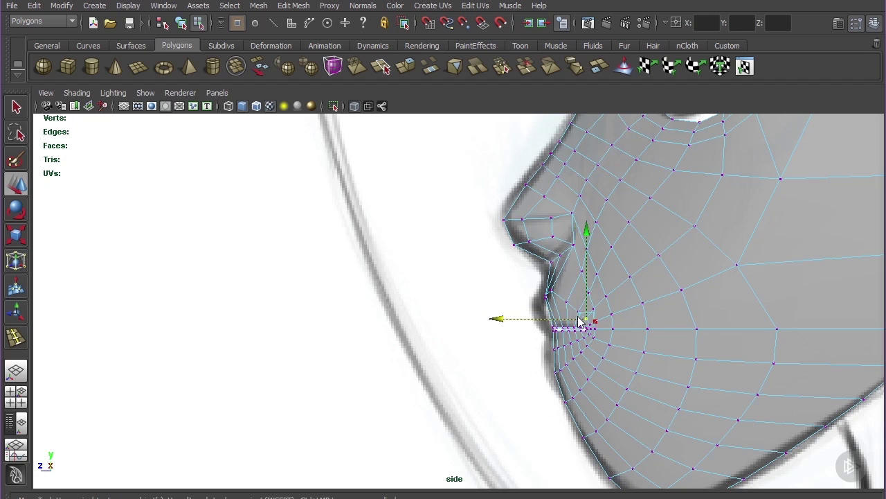
# Pull the row of lower-lip vertices forward, including the vertex beside the mouth corner, to shape the lower lip
pyautogui.scroll(3, 563, 351)
pyautogui.keyDown('alt'); pyautogui.moveTo(610, 334); pyautogui.dragTo(516, 324, button='middle'); pyautogui.keyUp('alt')
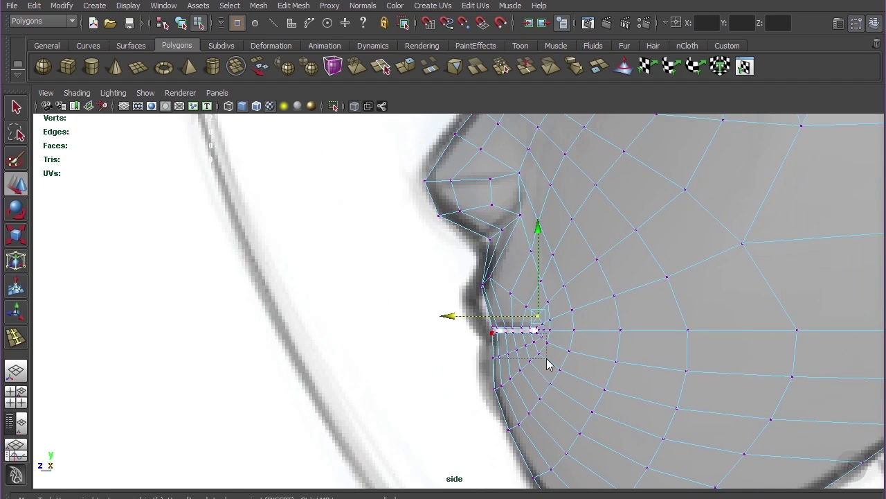
pyautogui.moveTo(547, 360); pyautogui.dragTo(435, 350)
pyautogui.keyDown('alt'); pyautogui.moveTo(561, 337); pyautogui.dragTo(579, 354, button='right'); pyautogui.keyUp('alt')
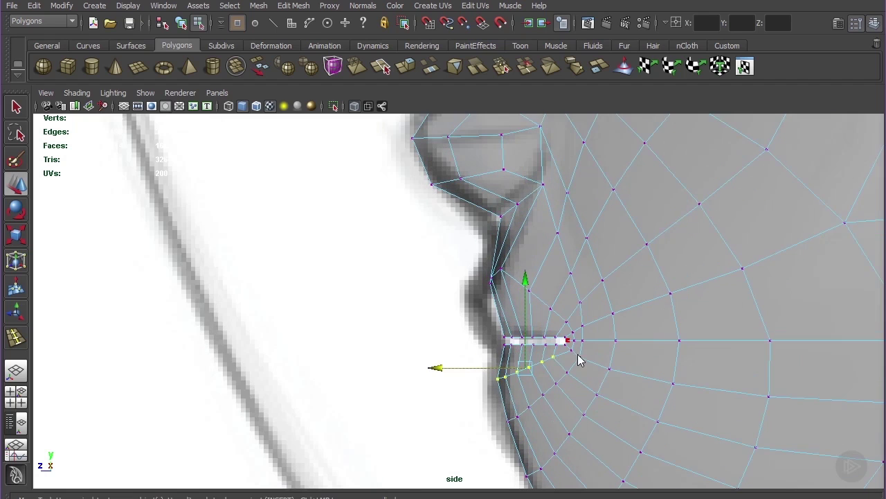
pyautogui.click(573, 351)
pyautogui.moveTo(508, 351); pyautogui.dragTo(504, 351)
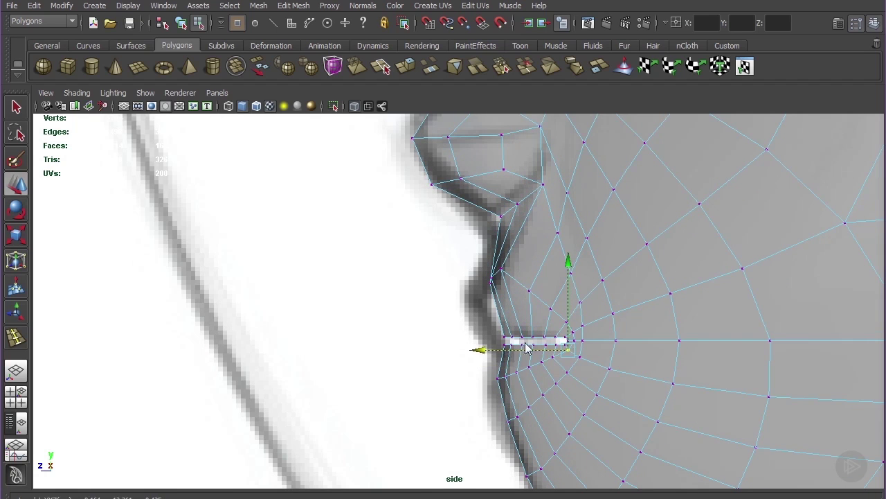
# Insert an edge loop near the outer rear border of the face, running from the forehead past the temple to the jaw
pyautogui.keyDown('alt'); pyautogui.moveTo(623, 326); pyautogui.dragTo(611, 268, button='right'); pyautogui.keyUp('alt')
pyautogui.keyDown('alt'); pyautogui.moveTo(611, 268); pyautogui.dragTo(567, 303, button='middle'); pyautogui.keyUp('alt')
pyautogui.keyDown('alt'); pyautogui.moveTo(567, 303); pyautogui.dragTo(595, 305, button='right'); pyautogui.keyUp('alt')
pyautogui.press('y')
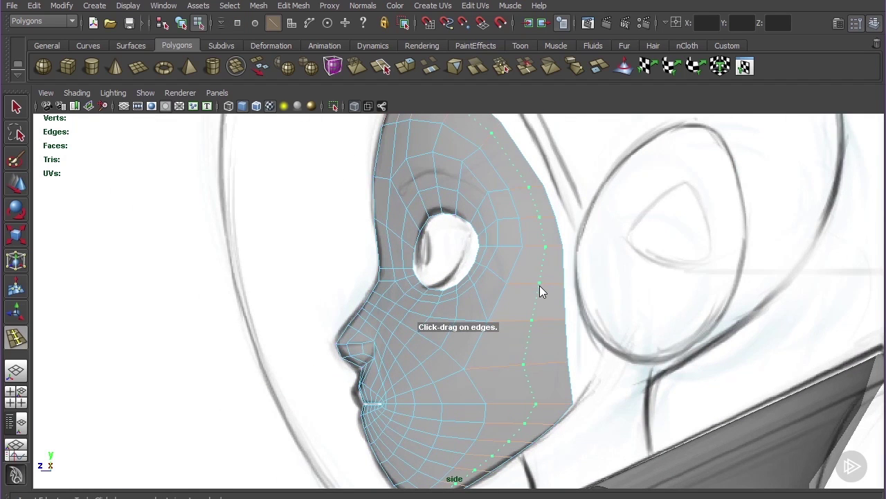
pyautogui.moveTo(540, 286); pyautogui.dragTo(539, 286)
pyautogui.press('w')
pyautogui.keyDown('alt'); pyautogui.moveTo(539, 285); pyautogui.dragTo(558, 228, button='middle'); pyautogui.keyUp('alt')
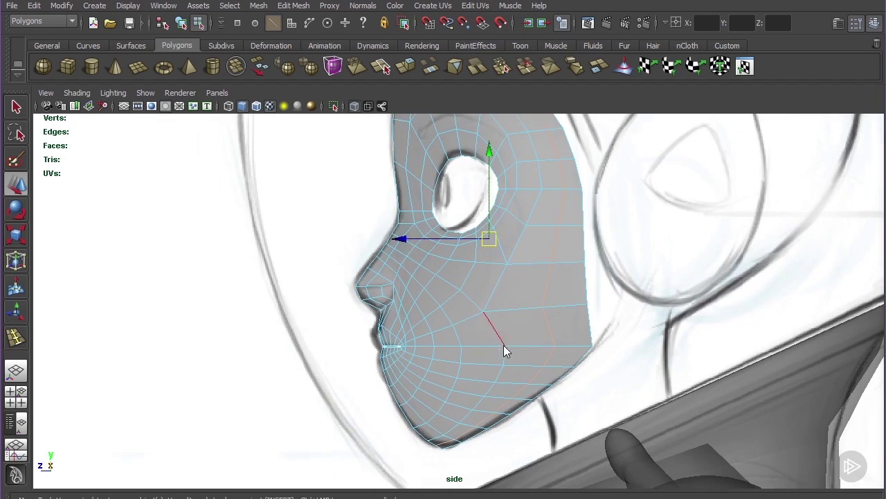
# Adjust the cheek vertices of the new edge loop in depth to even out the spacing toward the face's rear border
pyautogui.press('F9')
pyautogui.click(484, 312)
pyautogui.scroll(-5, 558, 303)
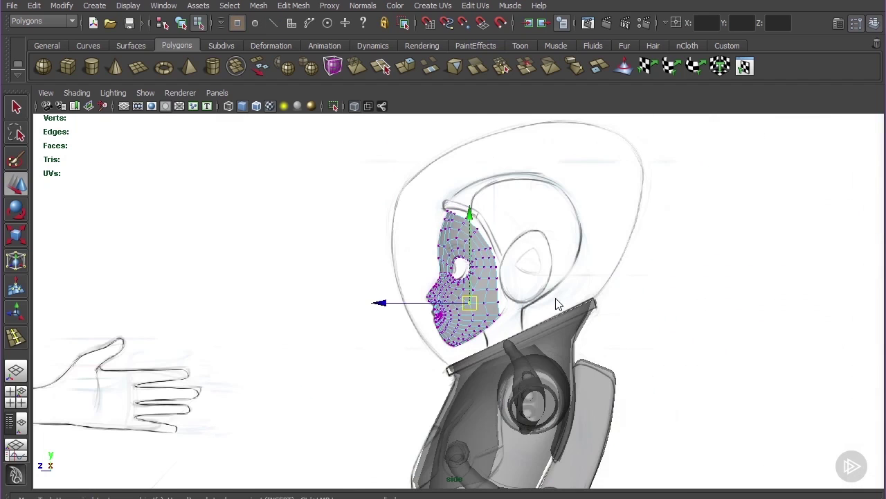
pyautogui.scroll(5, 559, 303)
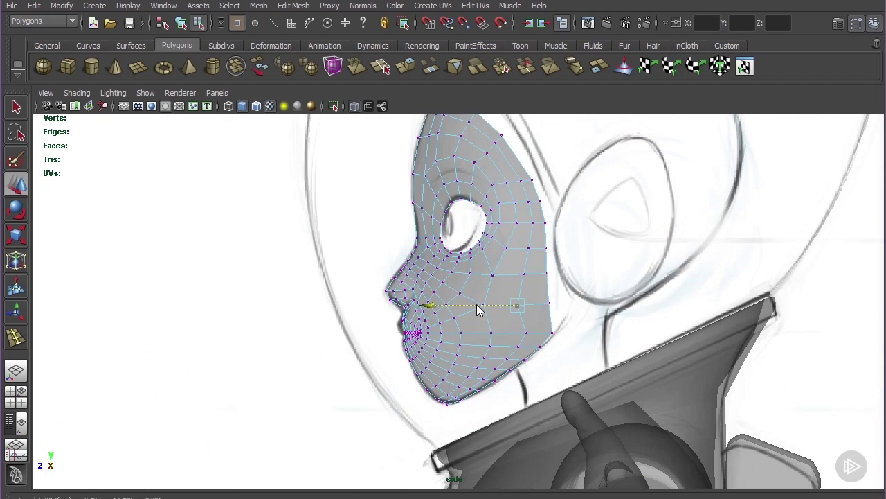
pyautogui.click(526, 275)
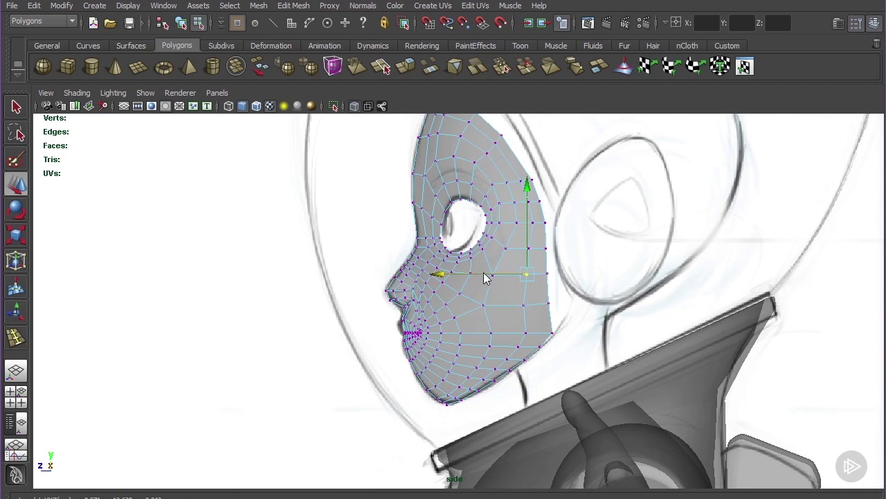
pyautogui.moveTo(513, 298); pyautogui.dragTo(544, 319)
pyautogui.keyDown('alt'); pyautogui.moveTo(530, 256); pyautogui.dragTo(545, 321, button='middle'); pyautogui.keyUp('alt')
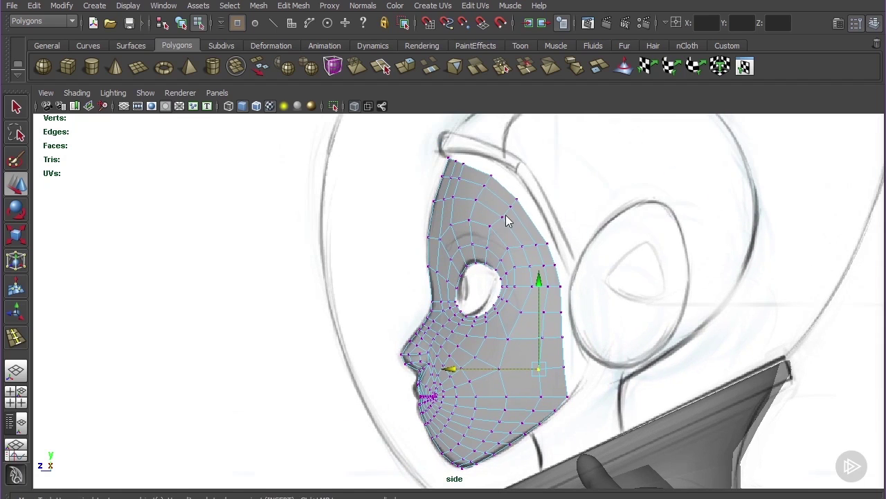
# Select the new outer edge loop for sliding with the Slide Edge tool and return to the perspective view
pyautogui.press('F10')
pyautogui.doubleClick(467, 198)
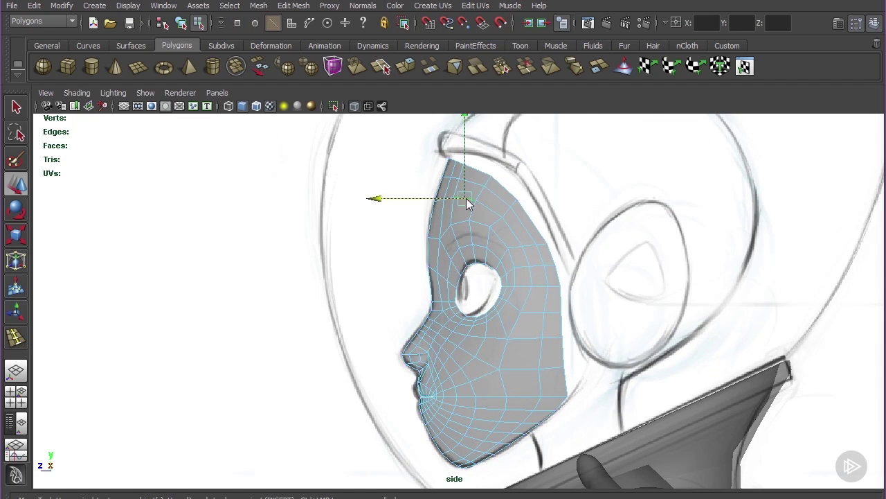
pyautogui.press('y')
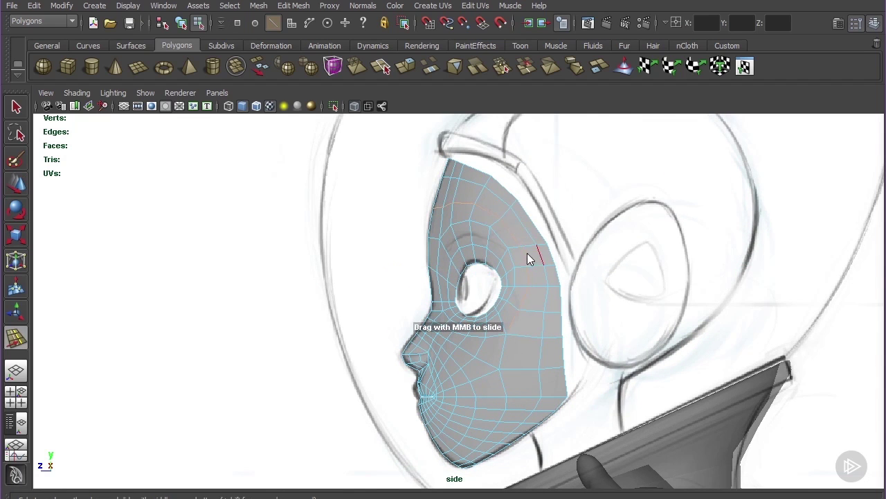
pyautogui.press('space')
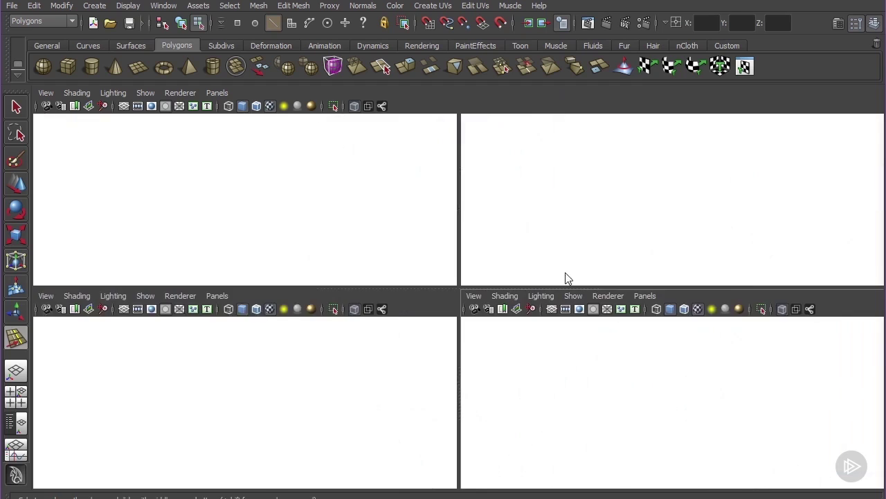
pyautogui.press('space')
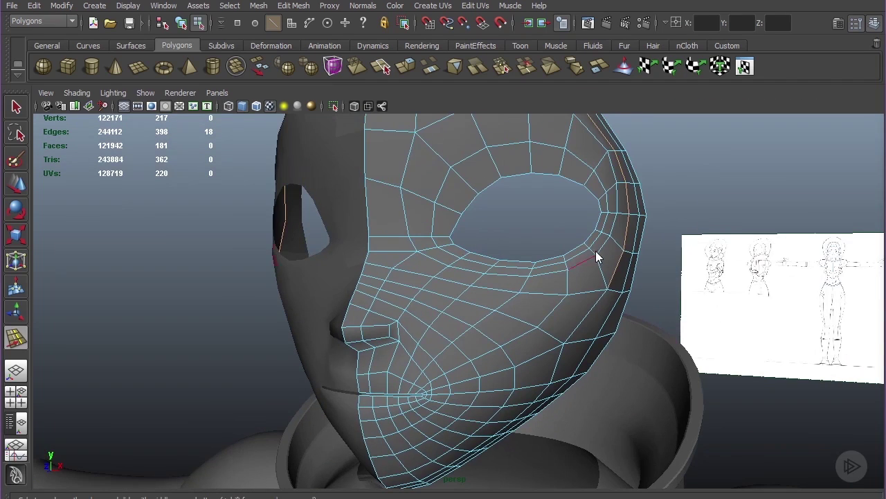